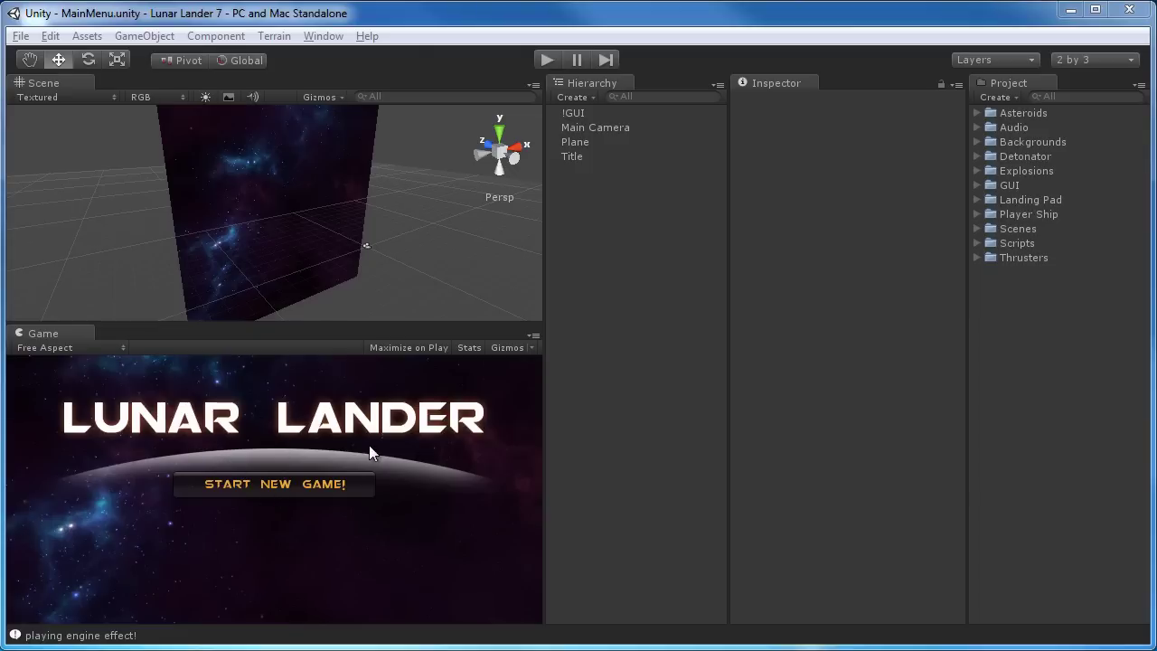
- Play-test the finished game: start a new game, fly the lander with Up and Left thrust, then stop
click(547, 59)
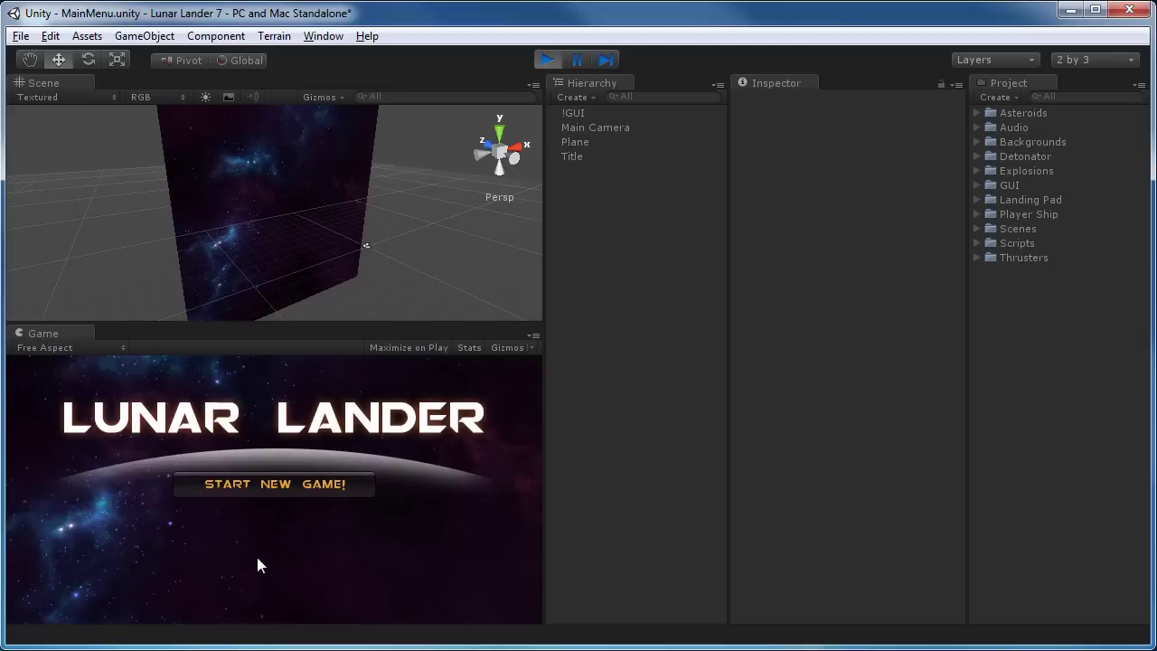
click(307, 485)
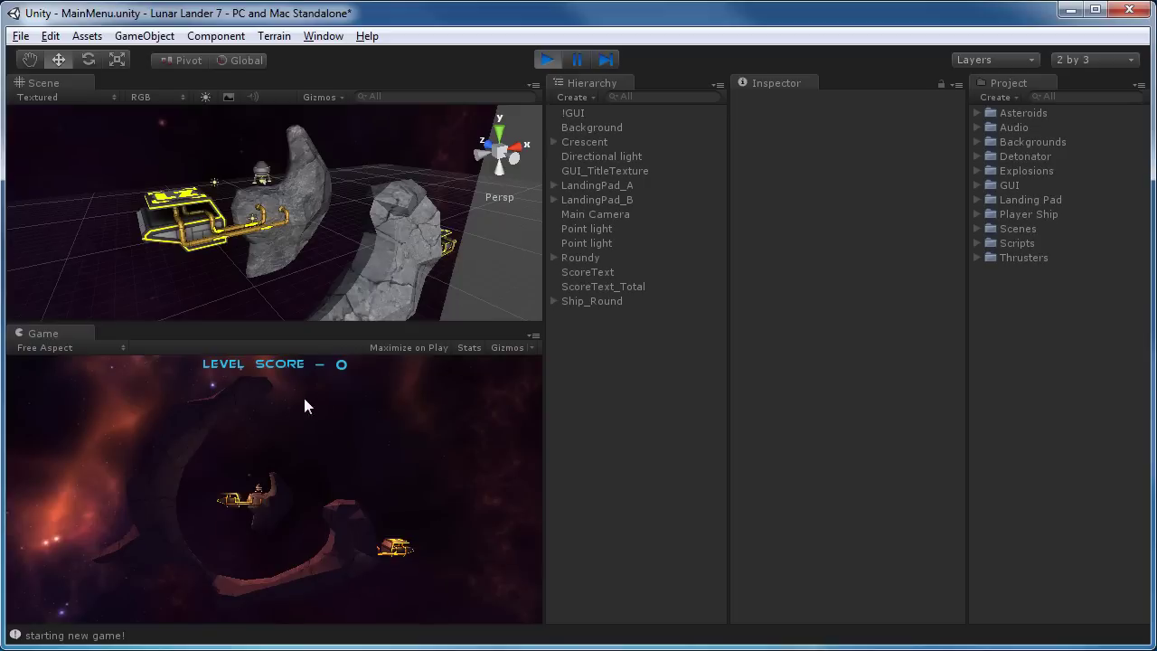
key(Up)
key(Left)
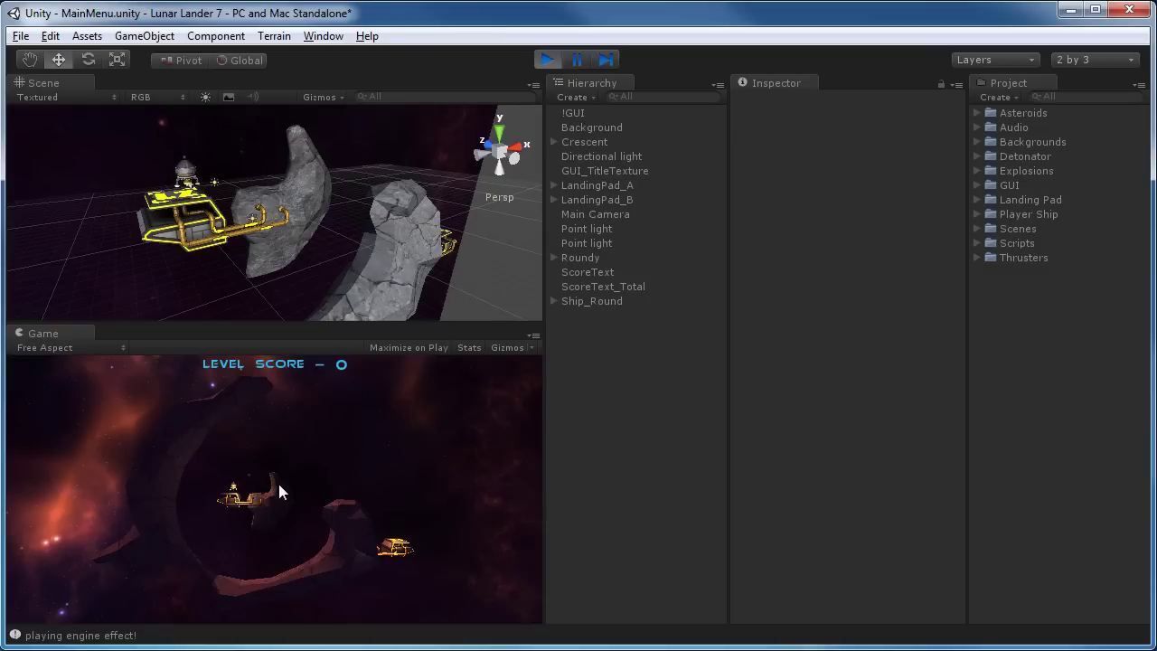
key(Up)
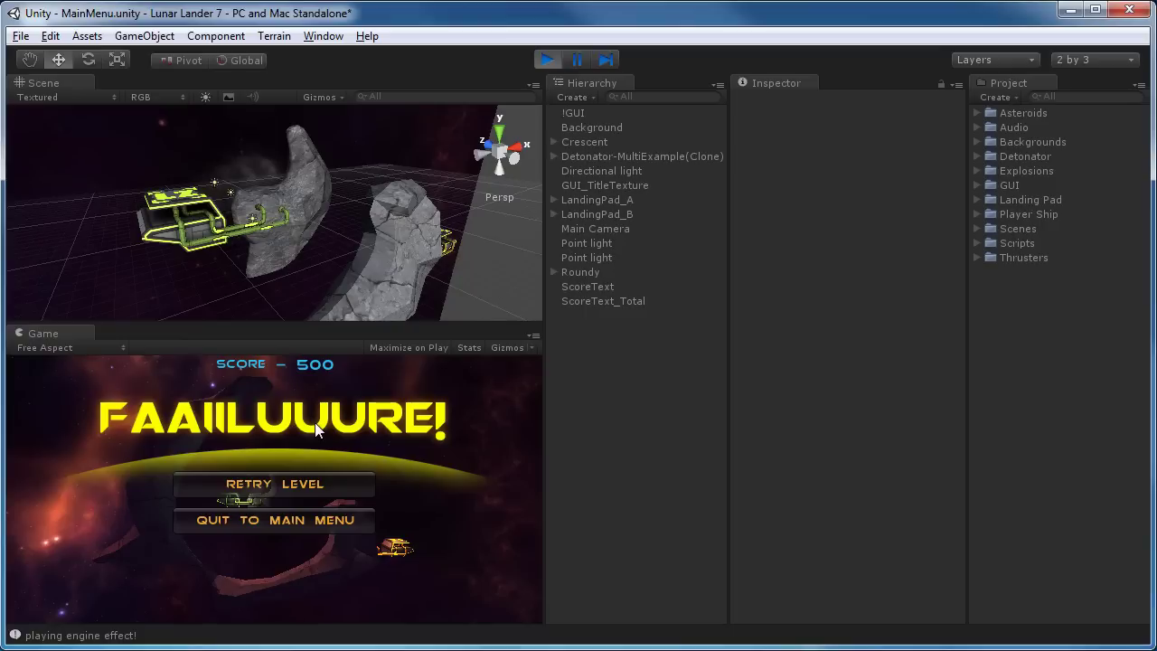
click(547, 60)
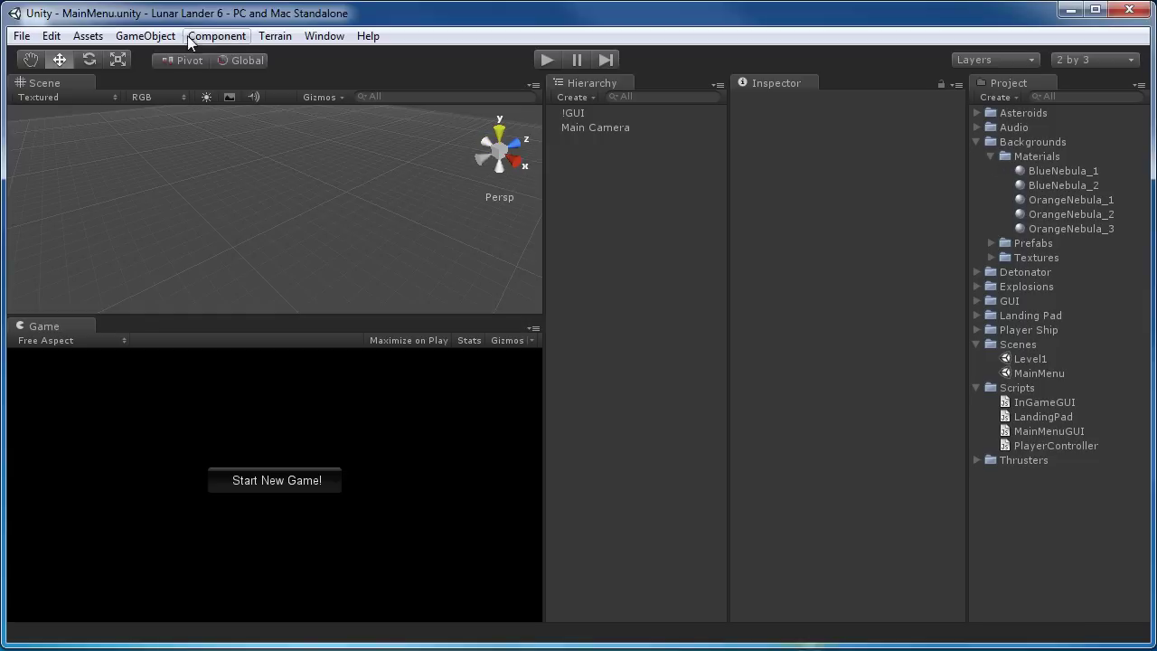
- Add a new Plane and rotate it upright to -90 on X
click(145, 36)
mouse_move(195, 77)
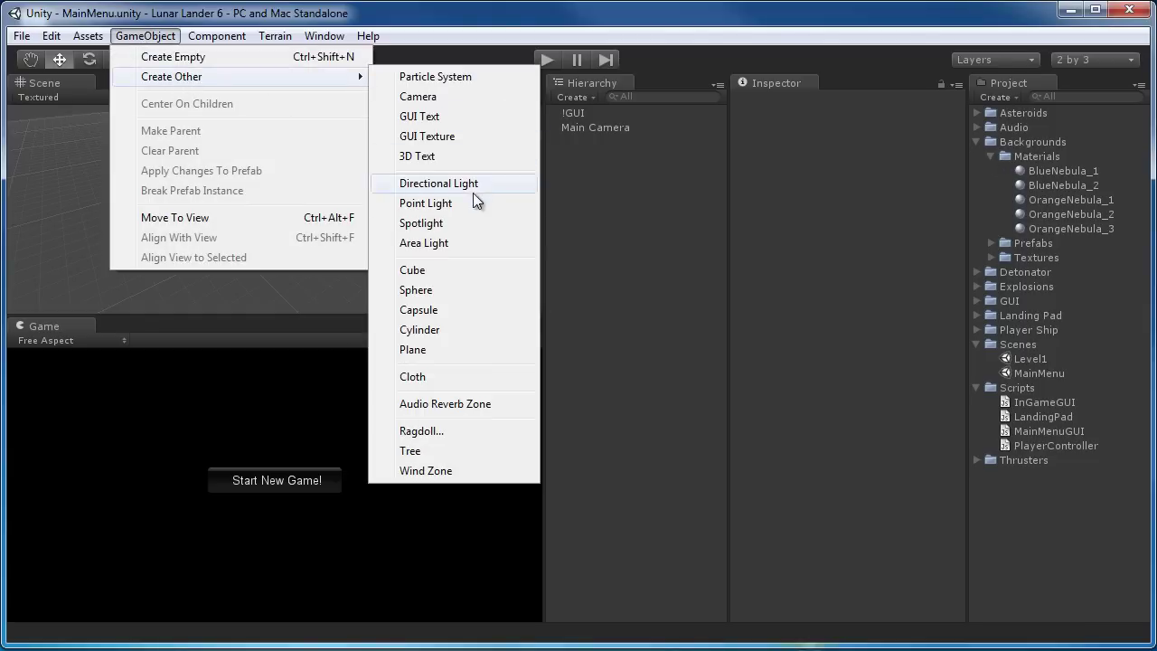
click(430, 350)
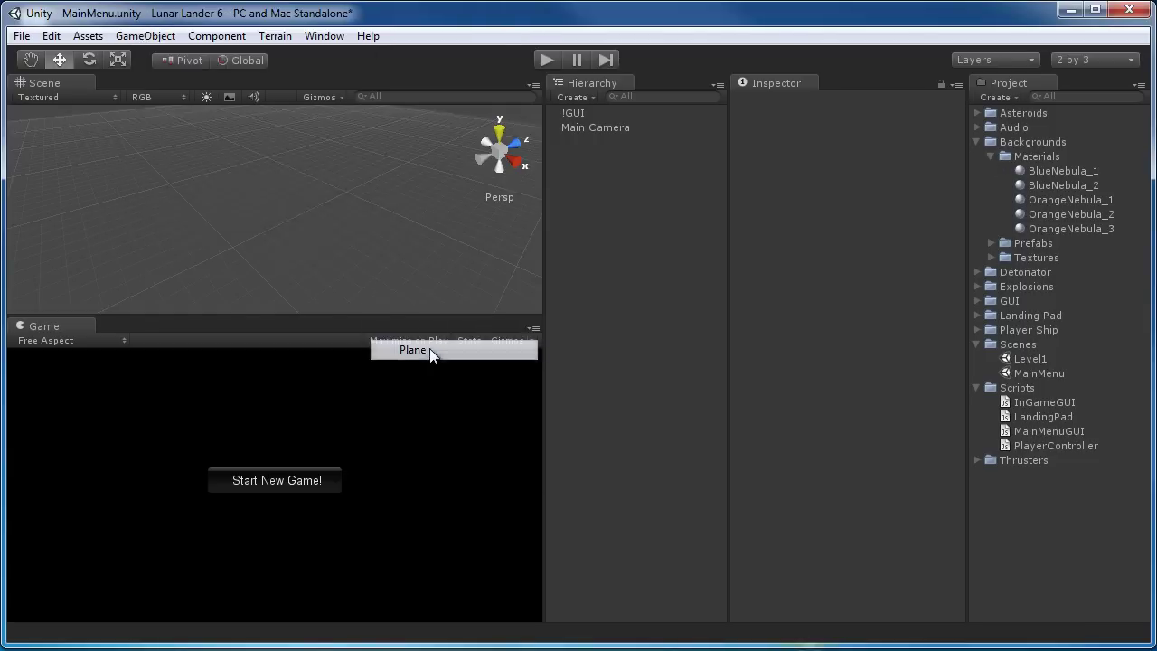
key(e)
alt+drag(322, 203, 143, 460)
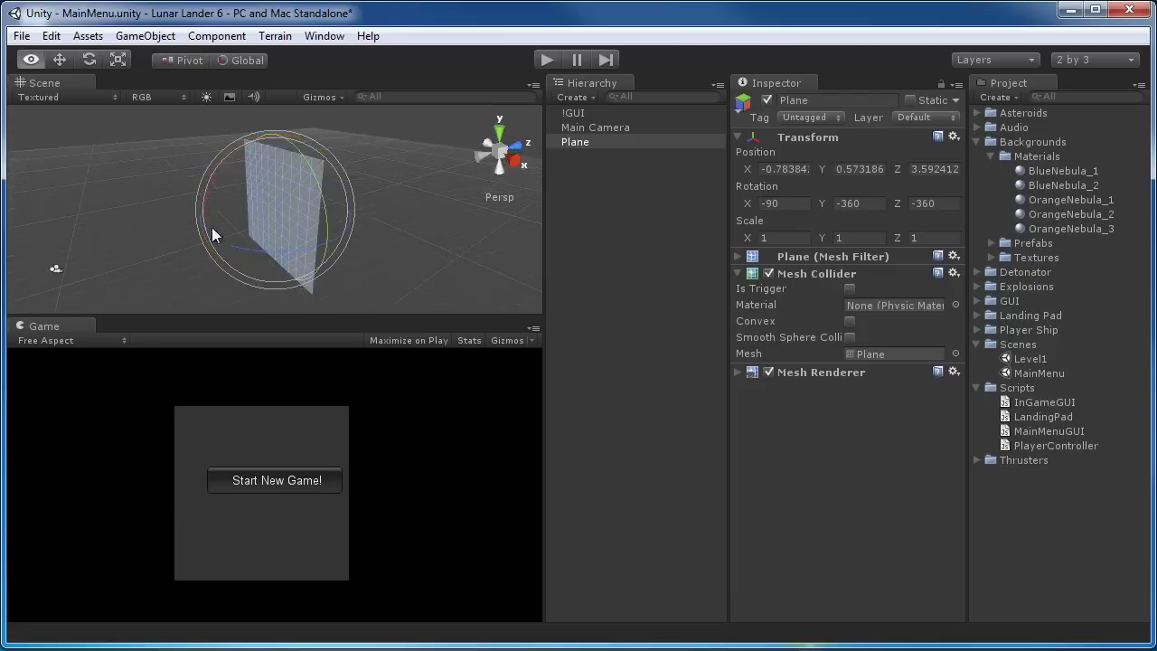
- Scale the plane up to about 3.5 and apply the BlueNebula_2 material
key(r)
drag(272, 210, 403, 72)
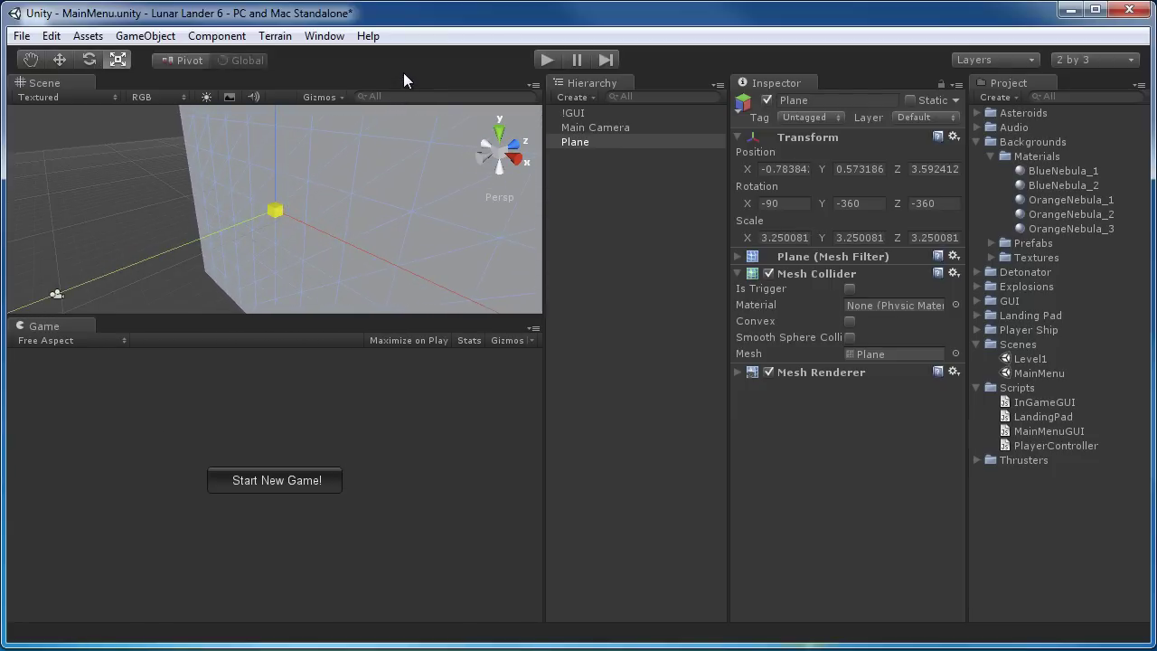
alt+drag(162, 132, 282, 235)
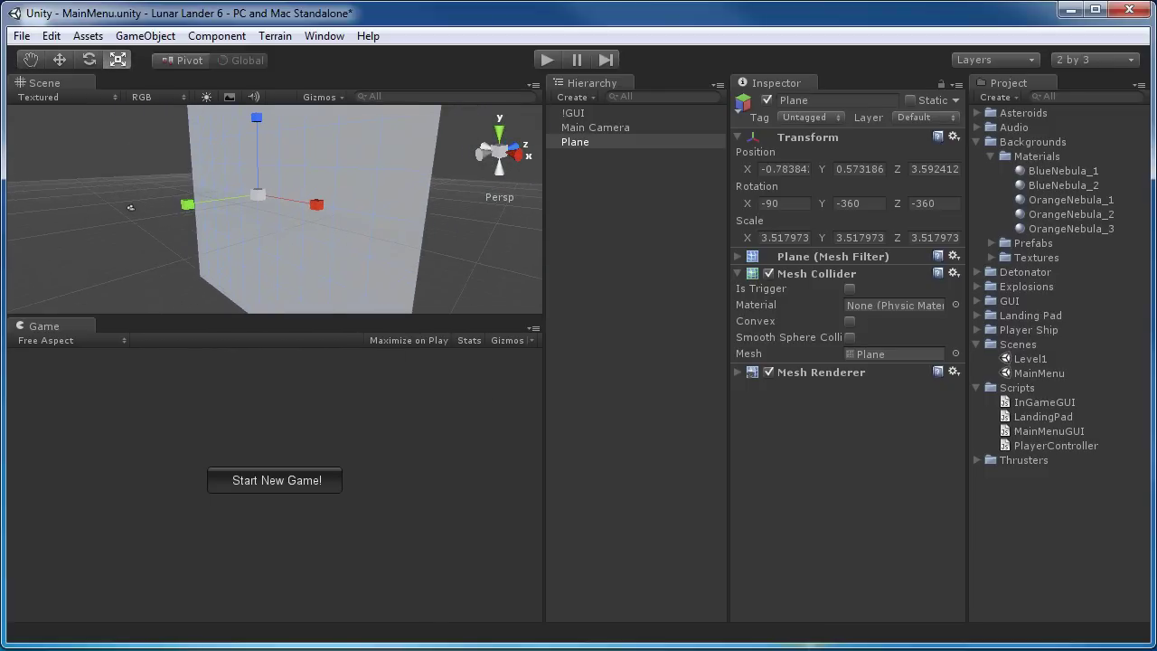
drag(1064, 186, 728, 233)
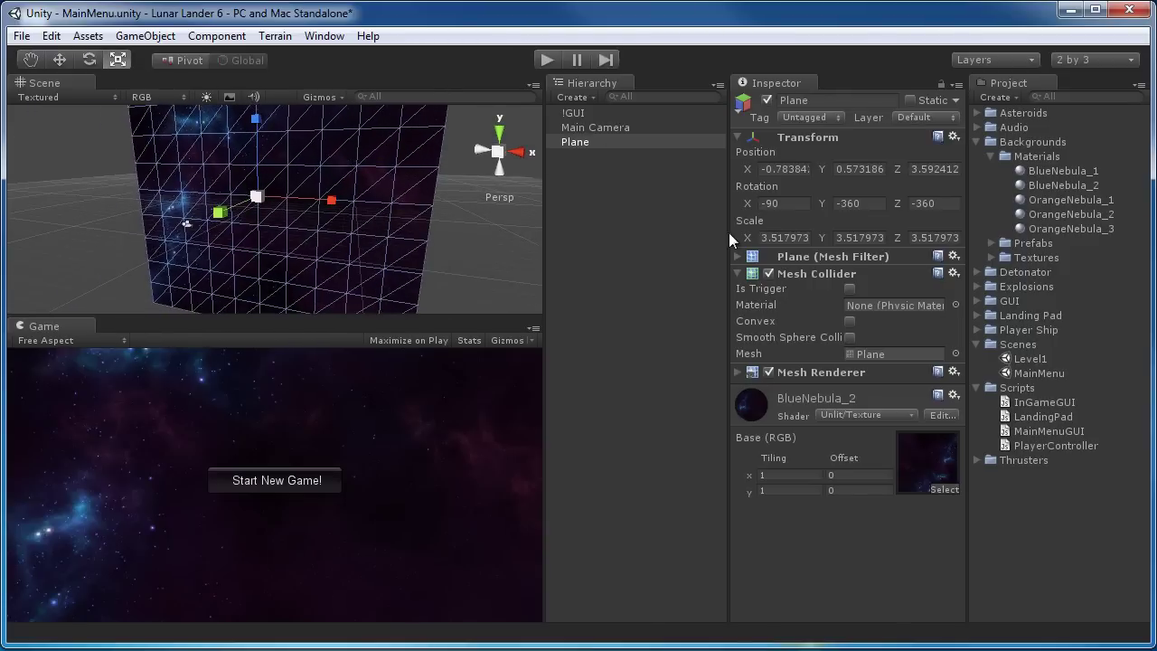
- Inspect BlueNebula_2, reselect the Plane, view it head-on, and collapse the Backgrounds folder
click(1070, 185)
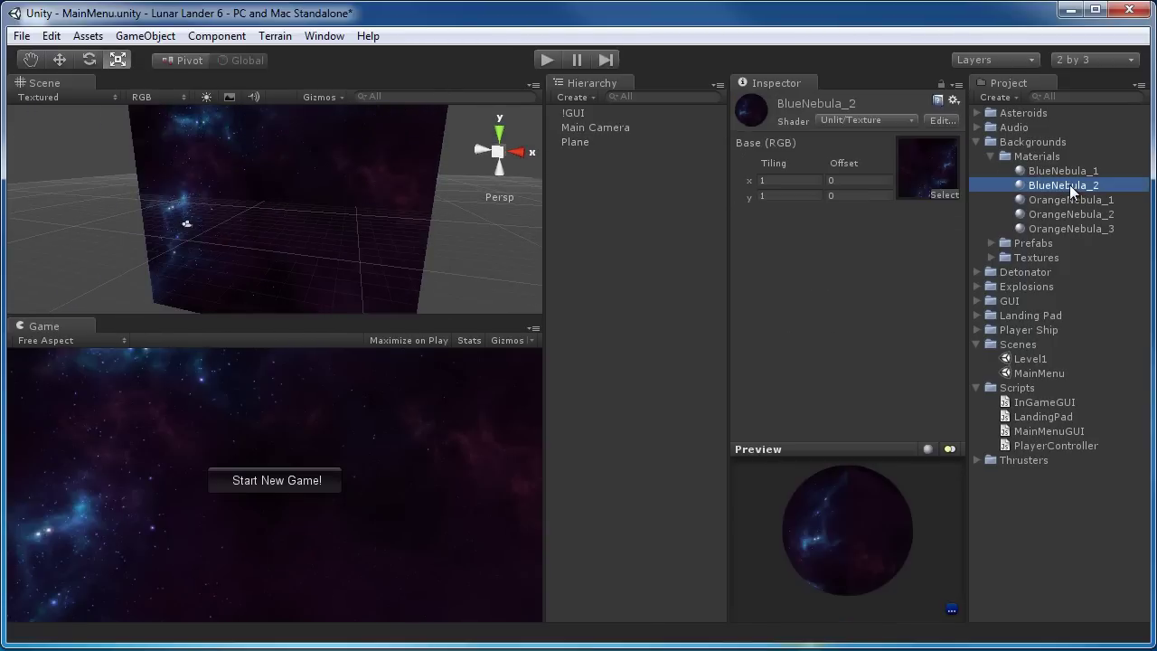
alt+drag(232, 207, 332, 153)
click(332, 161)
mouse_move(392, 250)
alt+mouse_down()
mouse_move(230, 185)
mouse_move(412, 231)
mouse_move(394, 230)
alt+mouse_up()
mouse_move(264, 239)
alt+mouse_down()
mouse_move(280, 233)
mouse_move(271, 225)
alt+mouse_up()
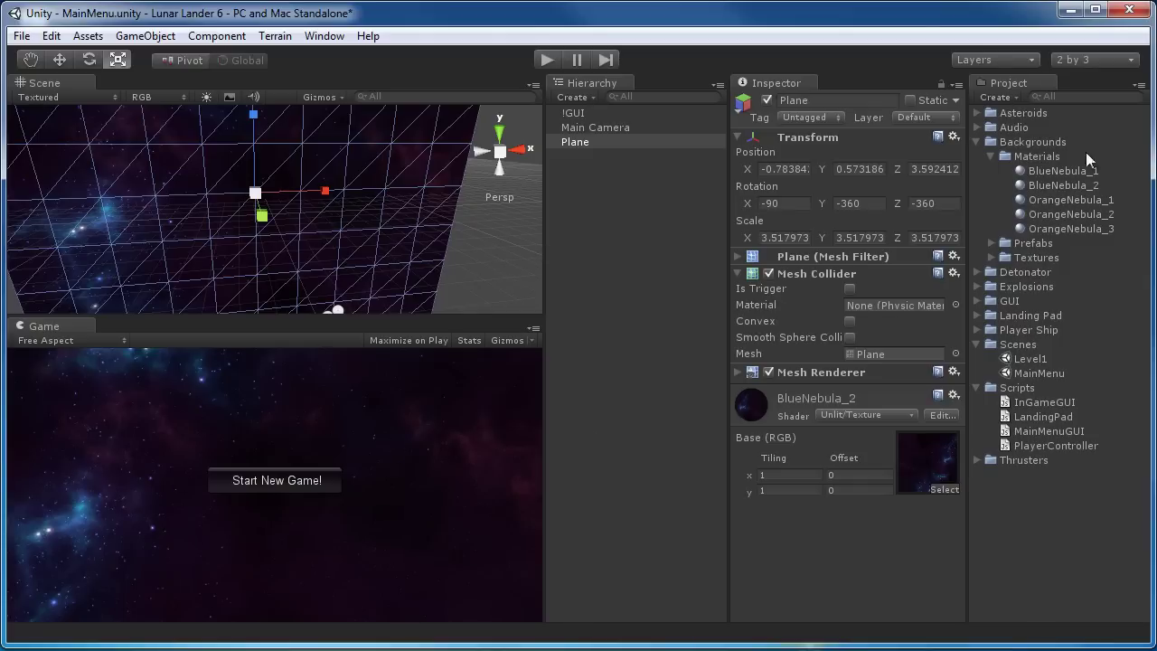
click(977, 141)
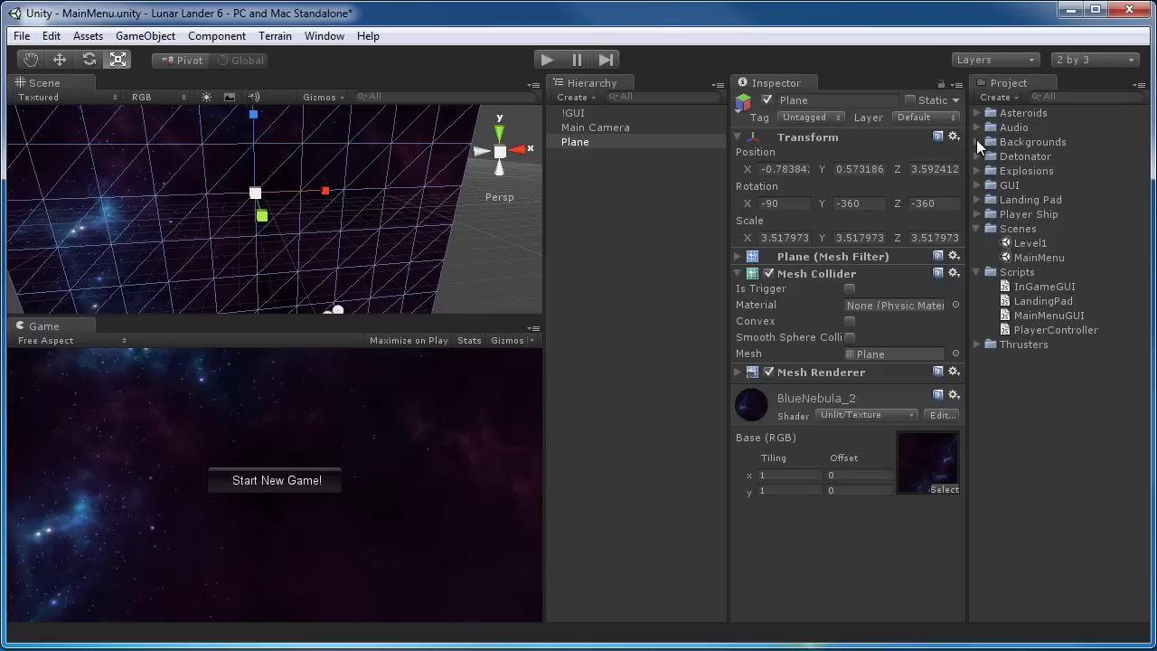
- Collapse Scenes and Scripts, expand the GUI folder and preview the success, failure and Title images
click(977, 229)
click(977, 243)
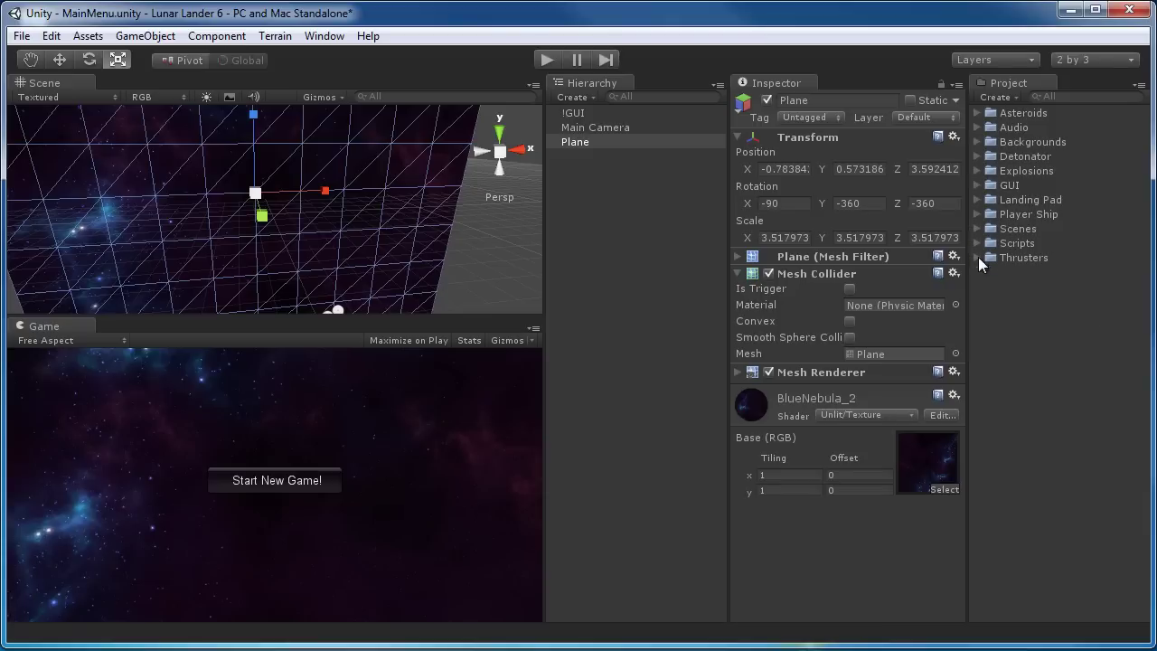
click(977, 185)
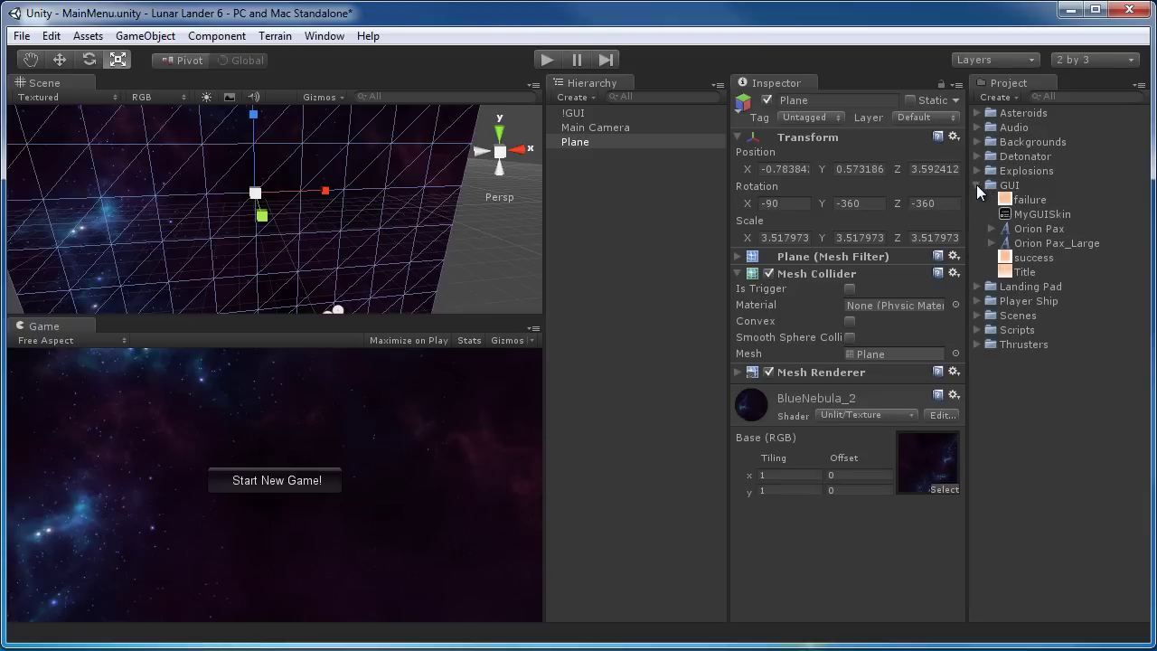
click(1034, 258)
click(1034, 201)
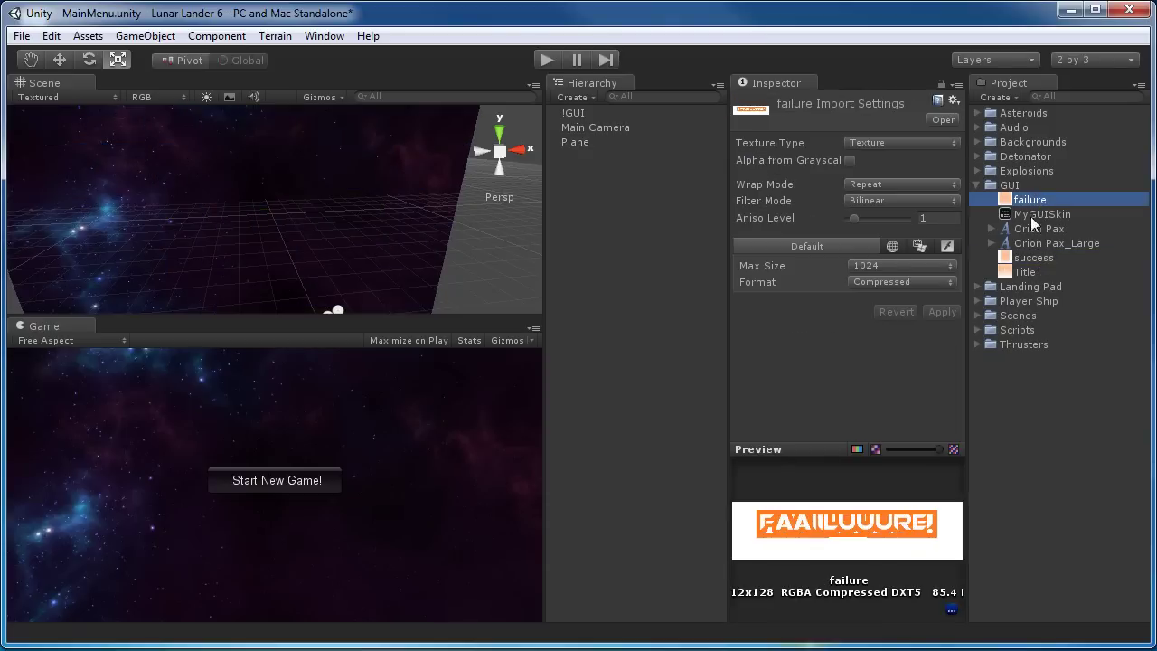
click(1027, 272)
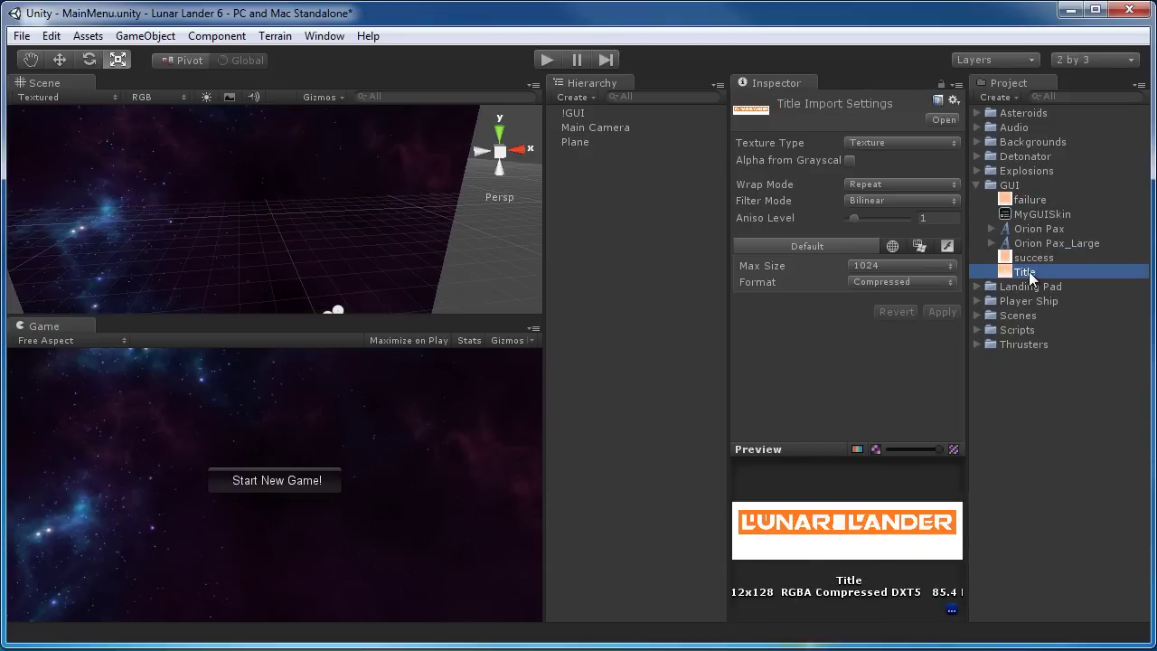
- Set the success, Title and failure images' texture type to GUI and apply
click(1036, 260)
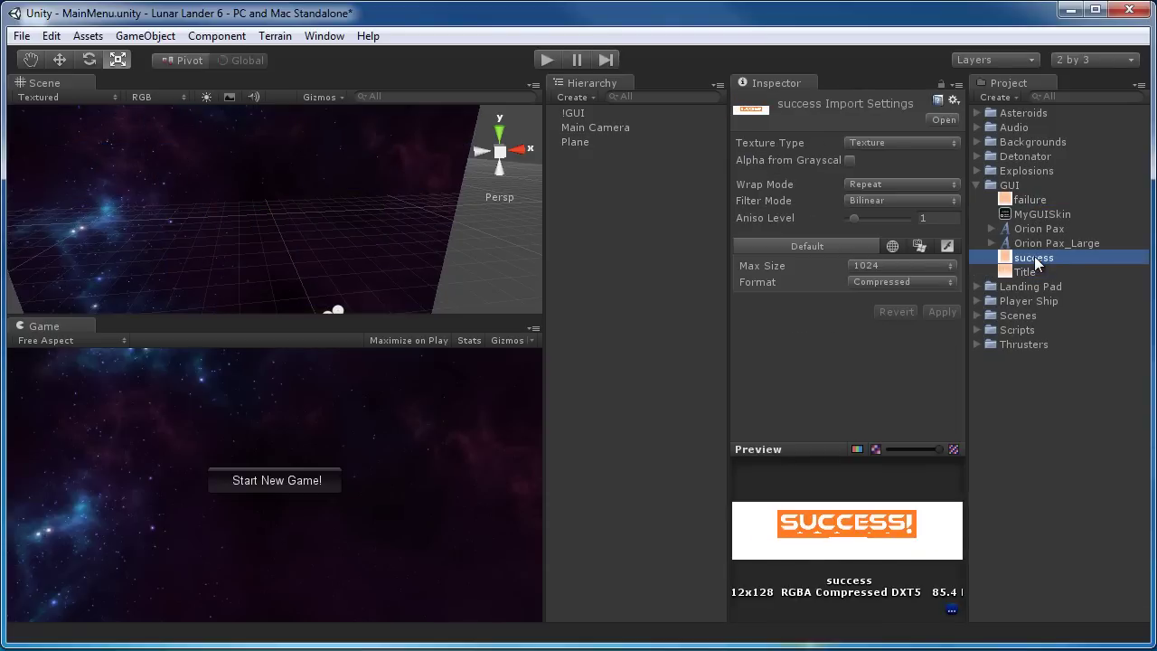
ctrl+click(1037, 267)
ctrl+click(1036, 201)
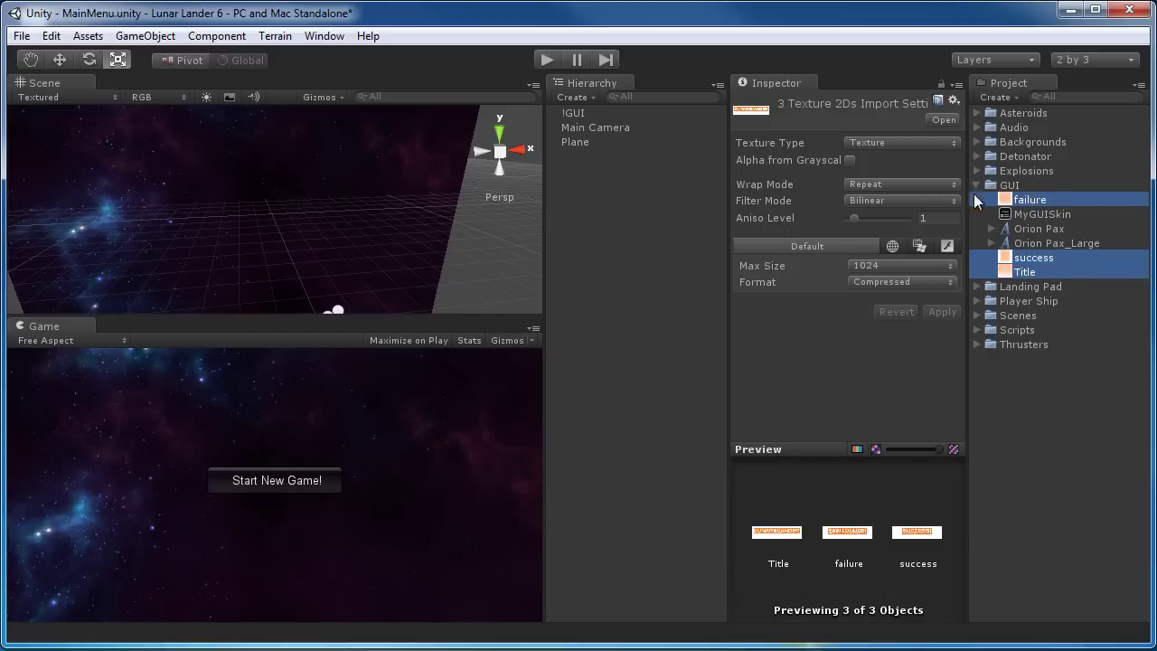
click(883, 142)
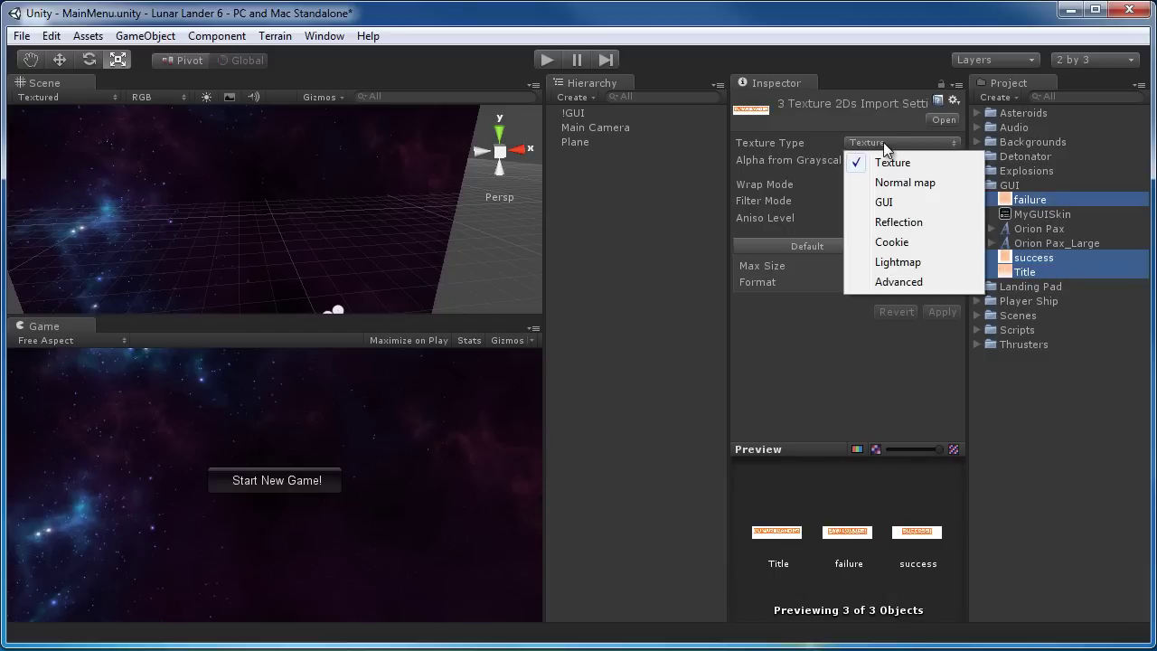
click(891, 202)
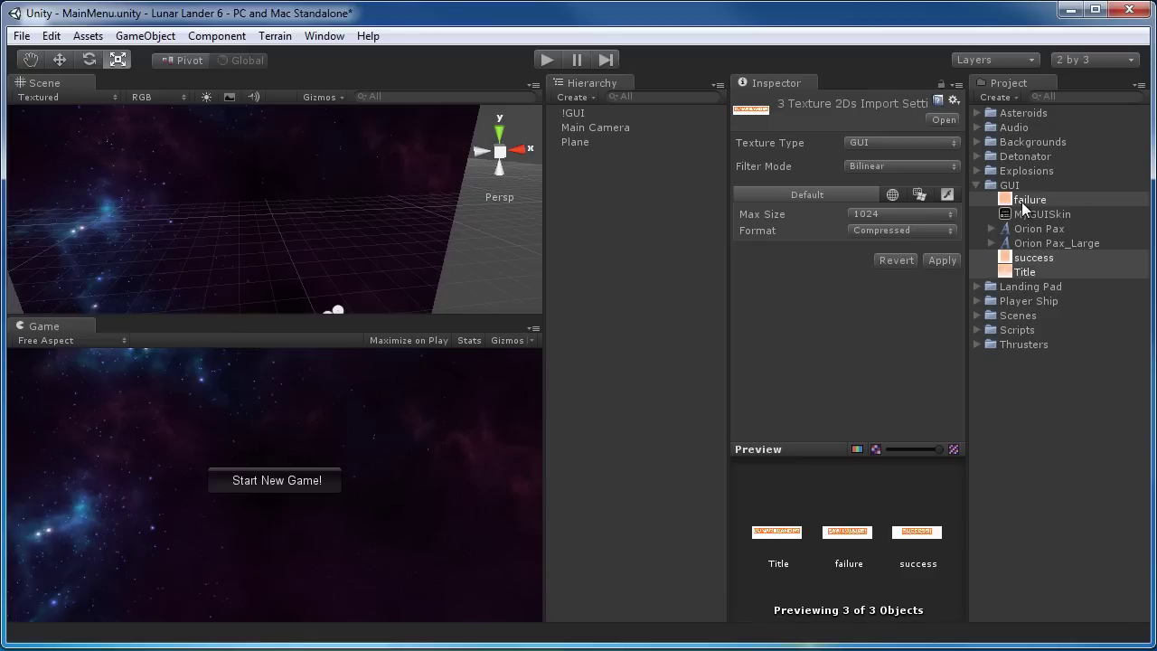
click(938, 260)
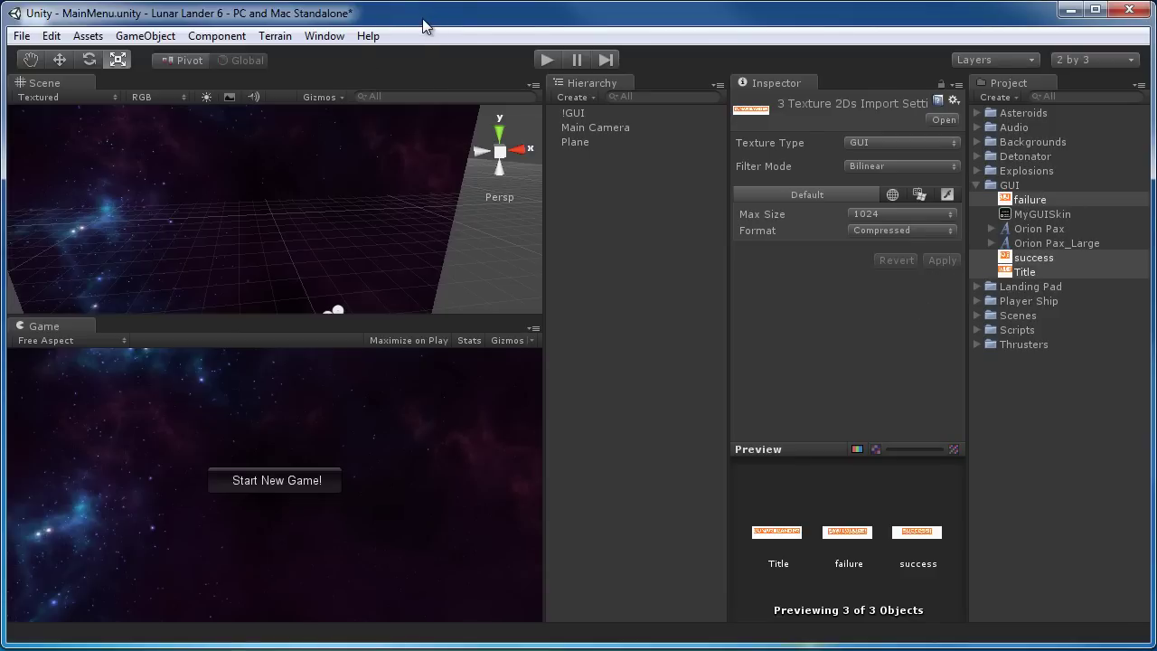
- Create a GUI Texture from the Title image, then delete the new Title object
click(1039, 273)
click(1042, 244)
click(1038, 272)
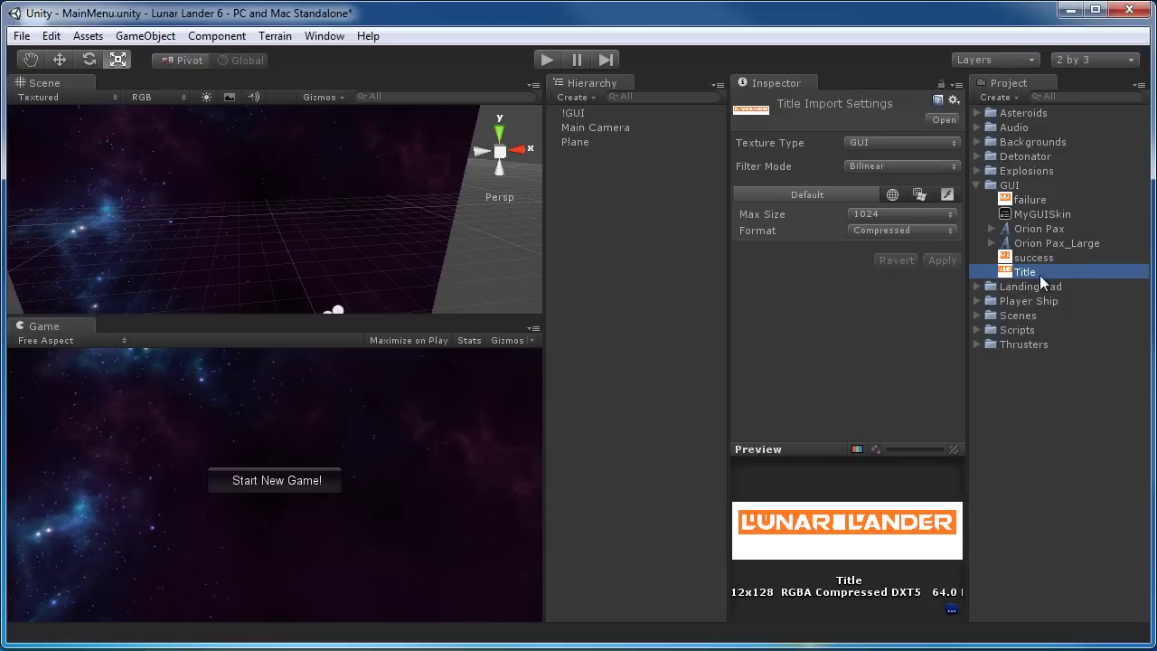
click(147, 36)
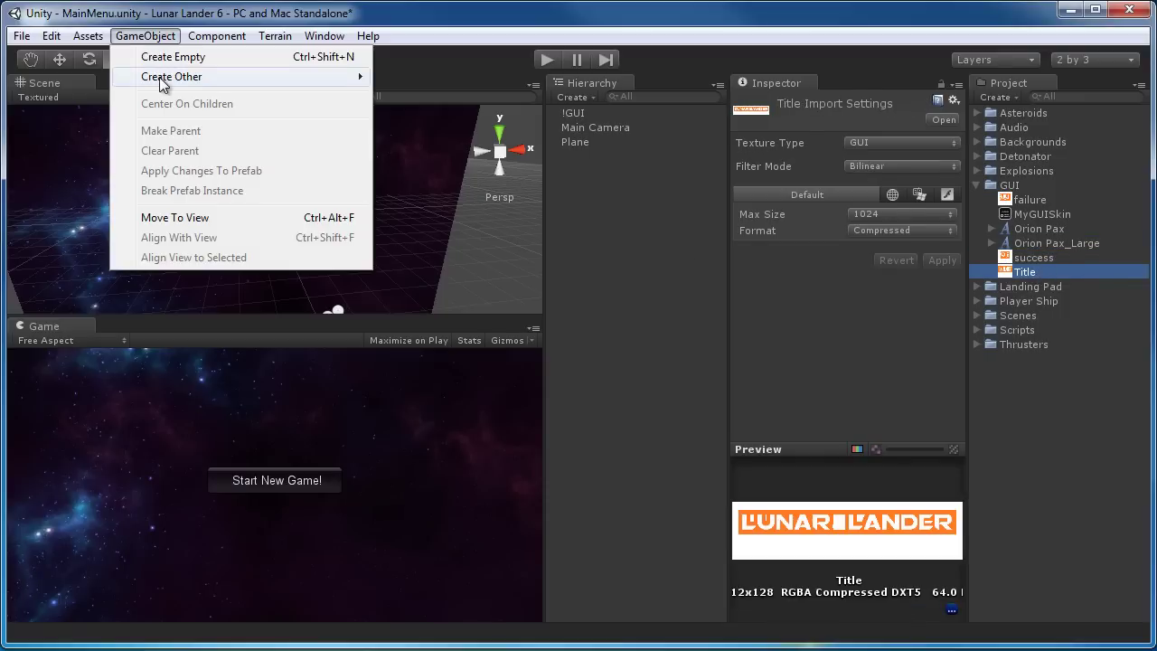
mouse_move(159, 77)
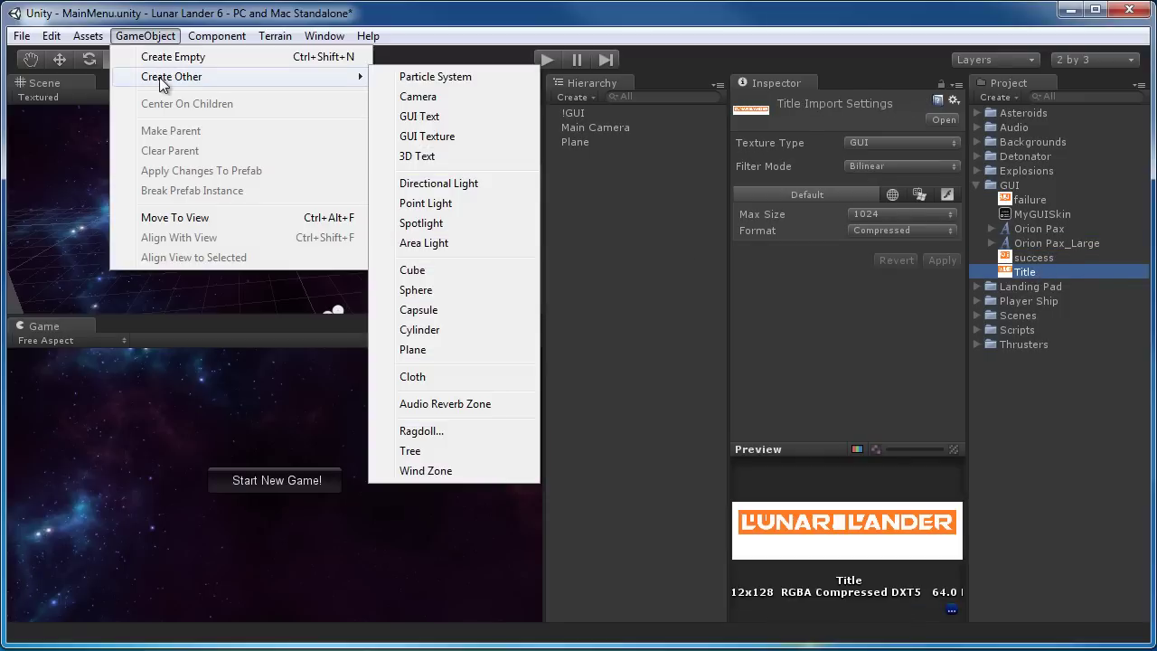
click(439, 136)
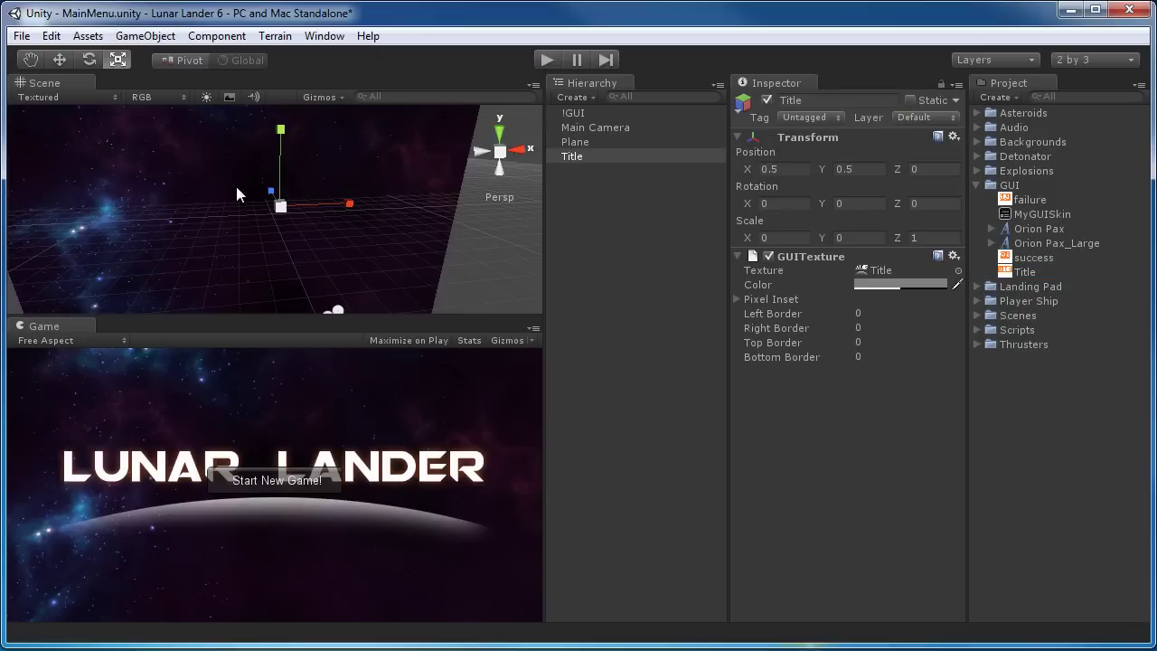
click(573, 220)
click(589, 157)
key(Delete)
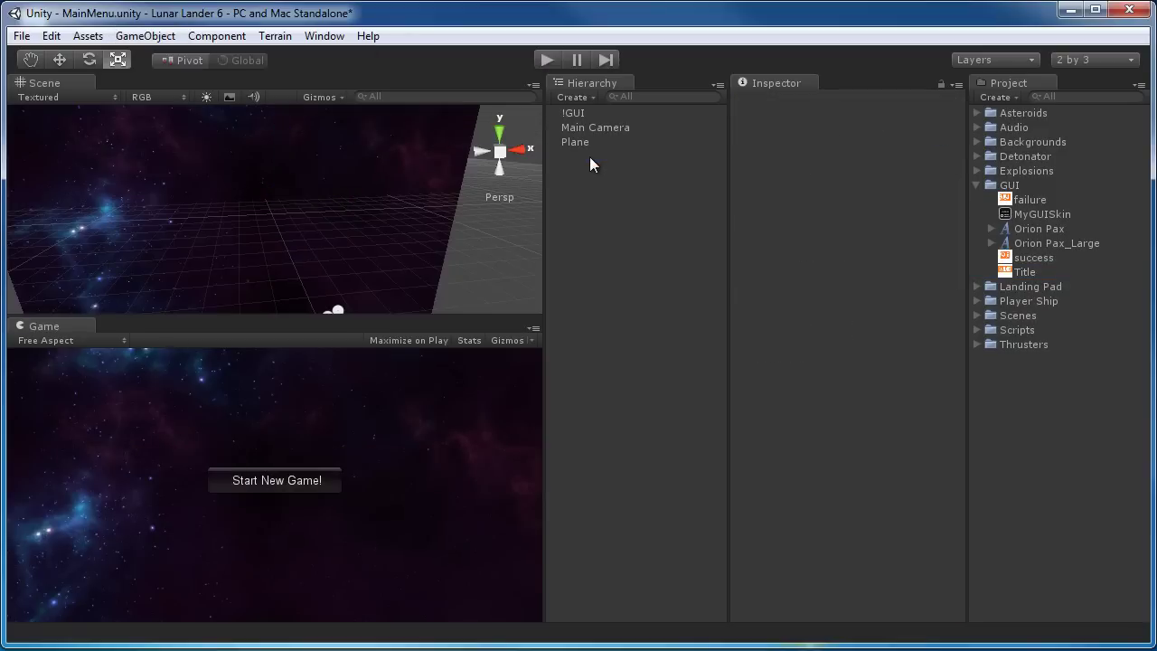
click(147, 36)
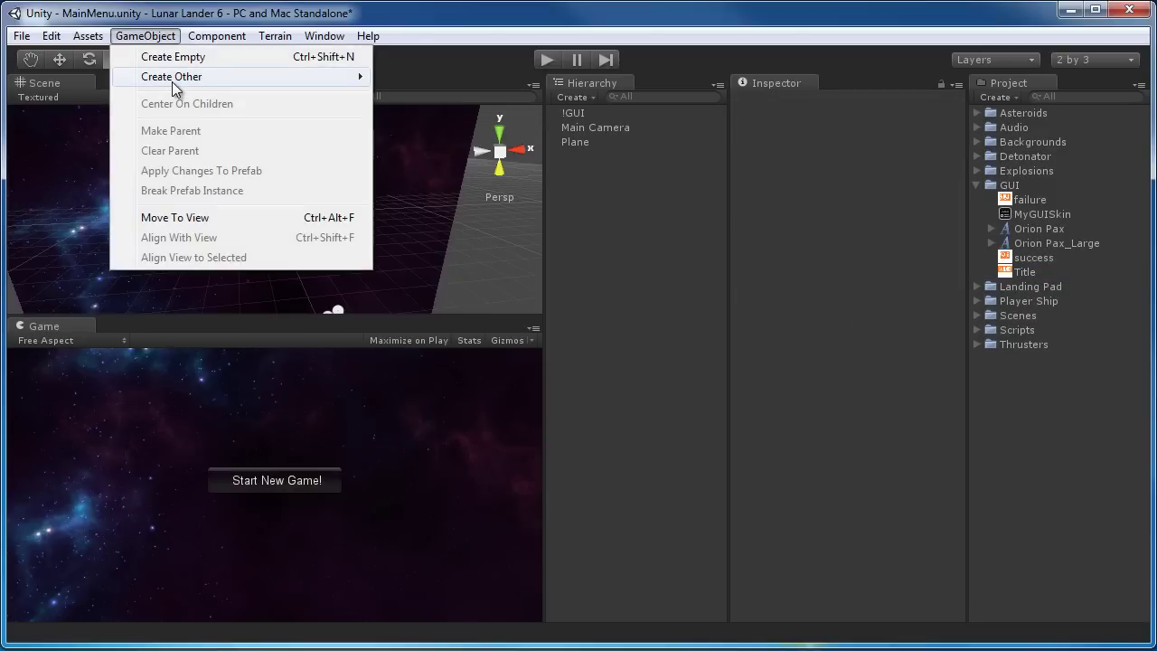
mouse_move(174, 87)
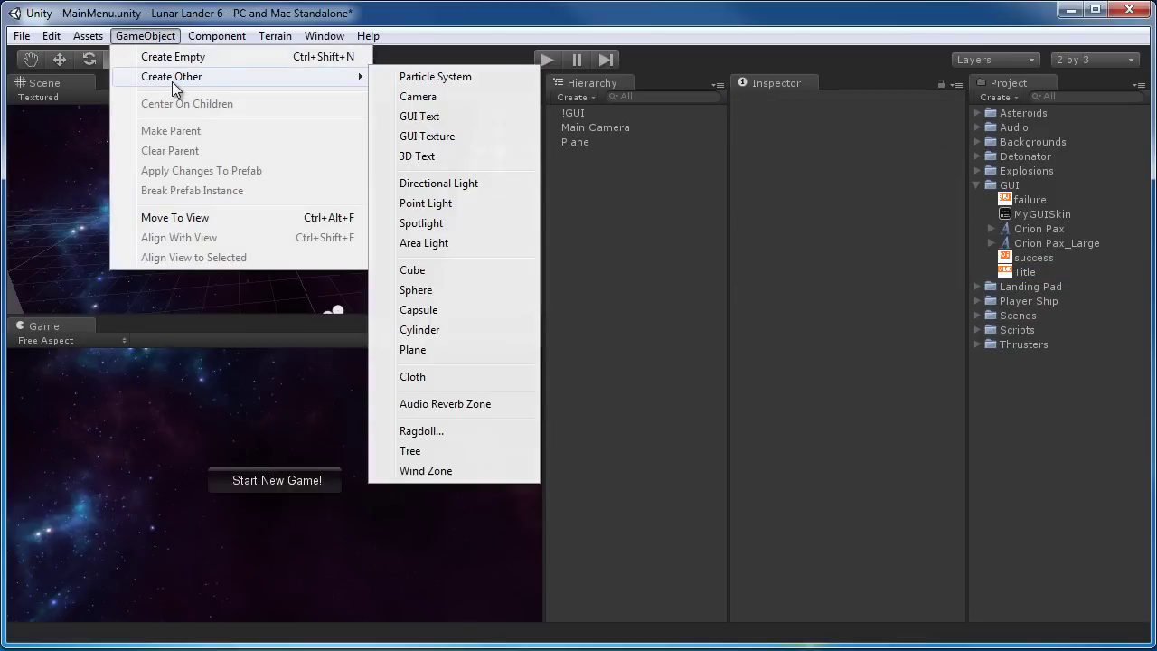
click(446, 136)
alt+drag(254, 215, 347, 198)
key(w)
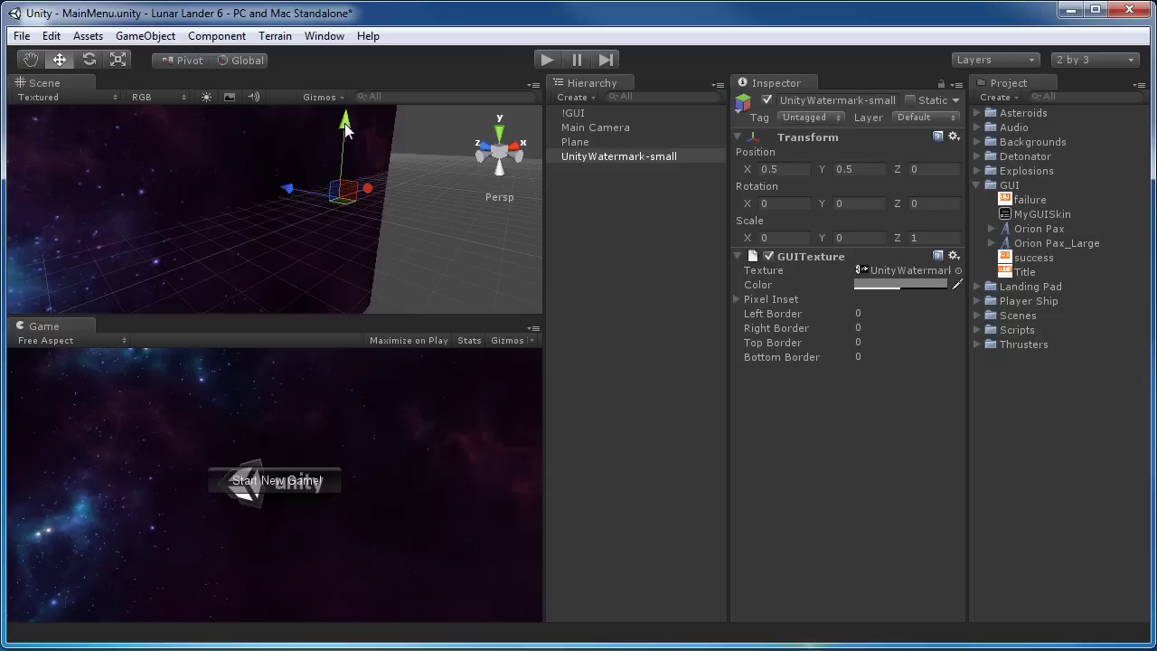
drag(344, 123, 347, 159)
alt+drag(413, 296, 388, 244)
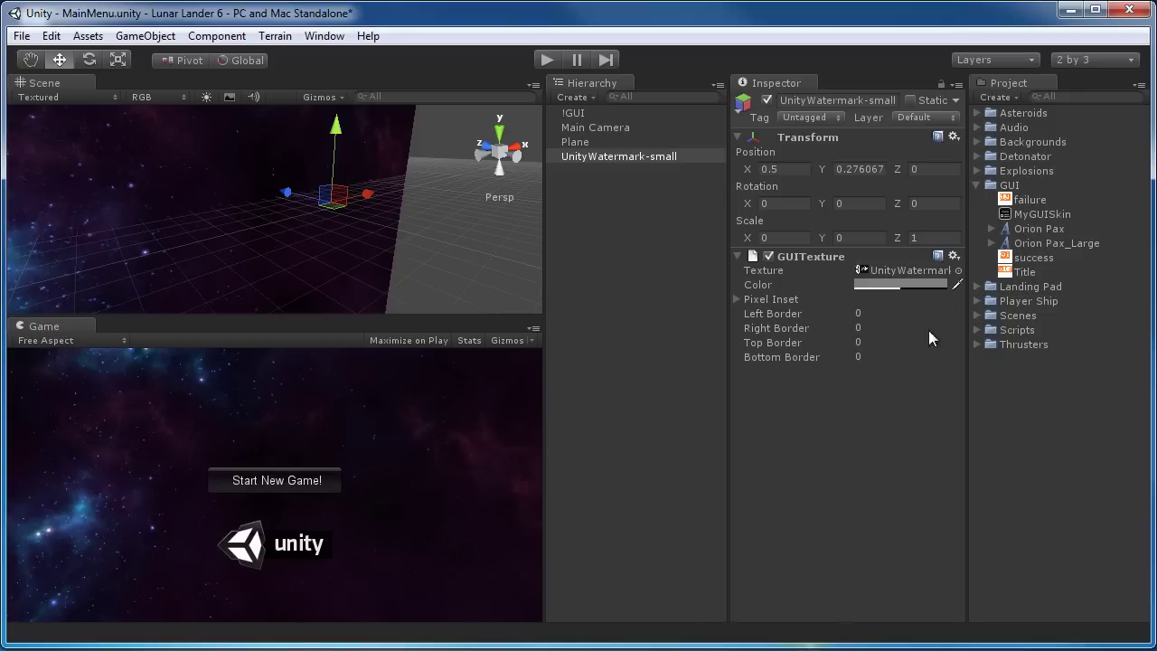
mouse_move(923, 274)
mouse_down()
mouse_move(1055, 217)
mouse_move(1031, 274)
mouse_move(916, 277)
mouse_up()
mouse_move(372, 233)
alt+mouse_down()
mouse_move(346, 224)
mouse_move(358, 226)
alt+mouse_up()
click(736, 298)
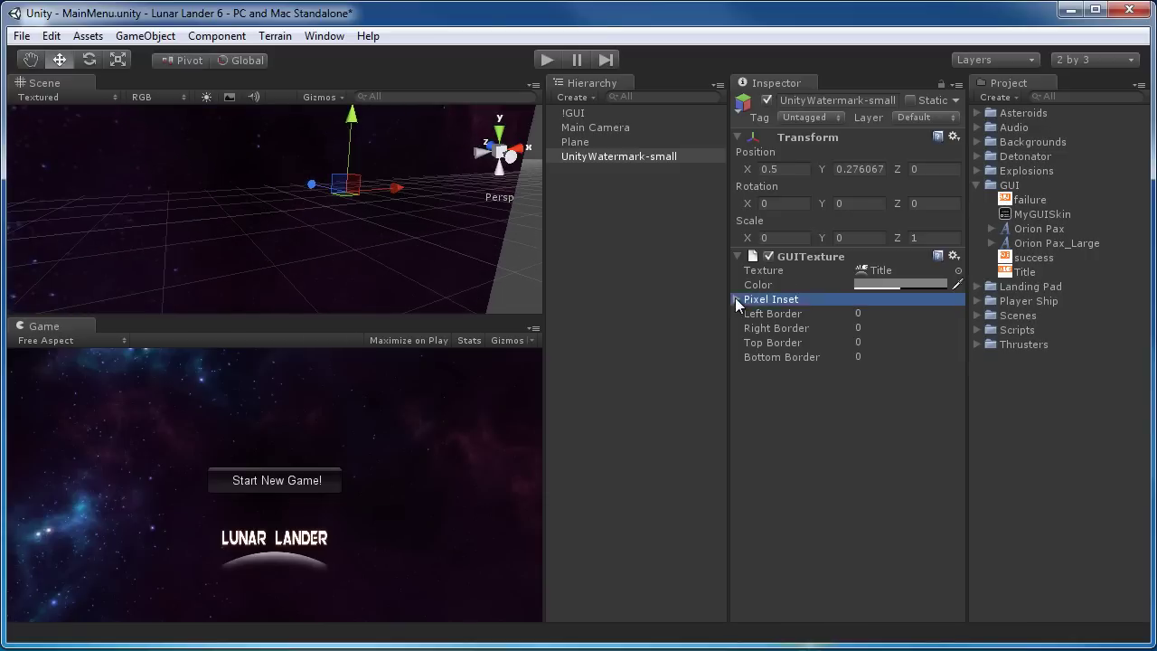
click(630, 217)
click(642, 156)
key(Delete)
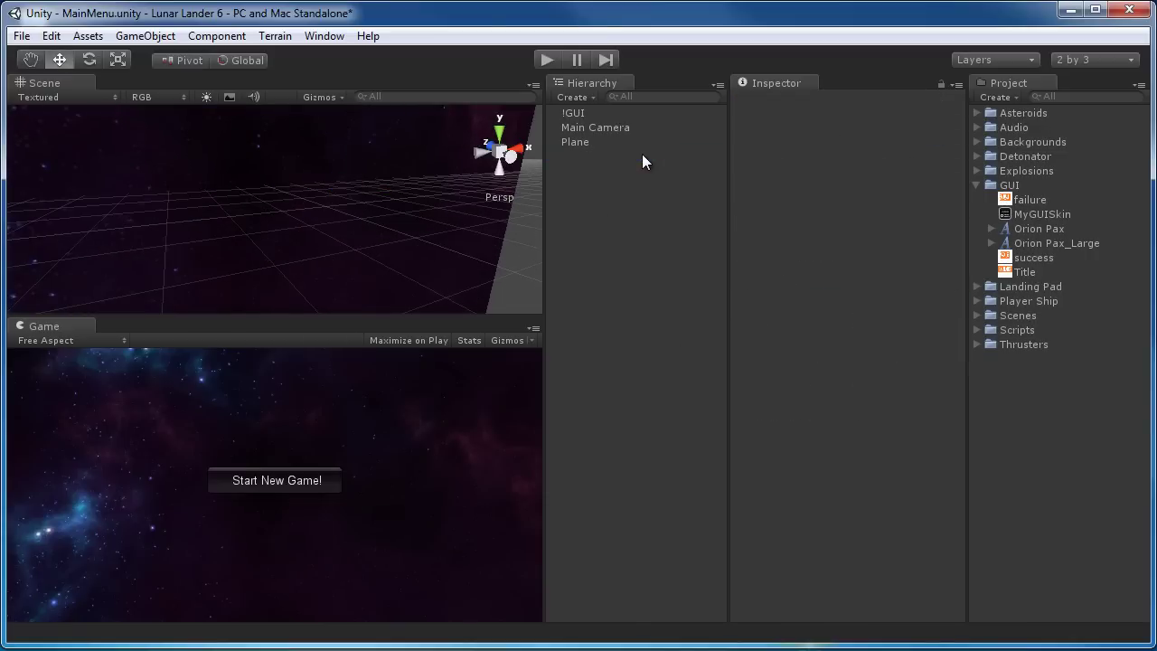
- Create a GUI Texture from the Title image and raise it to Y 0.579973 above the button
click(1027, 272)
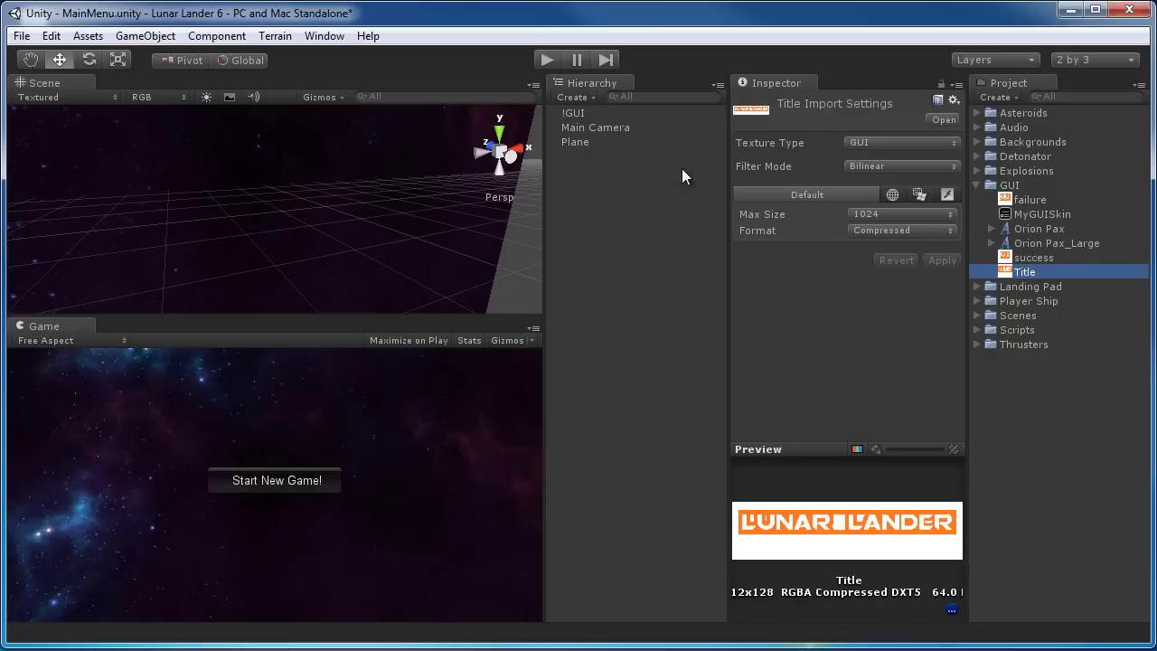
click(143, 35)
mouse_move(160, 77)
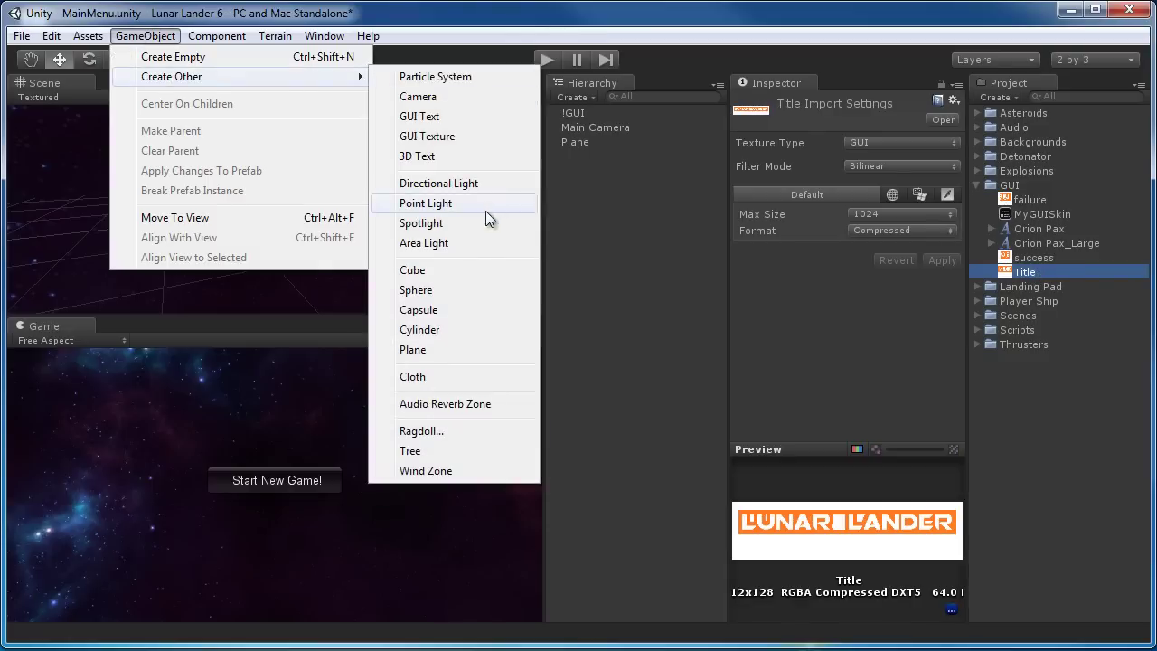
click(438, 136)
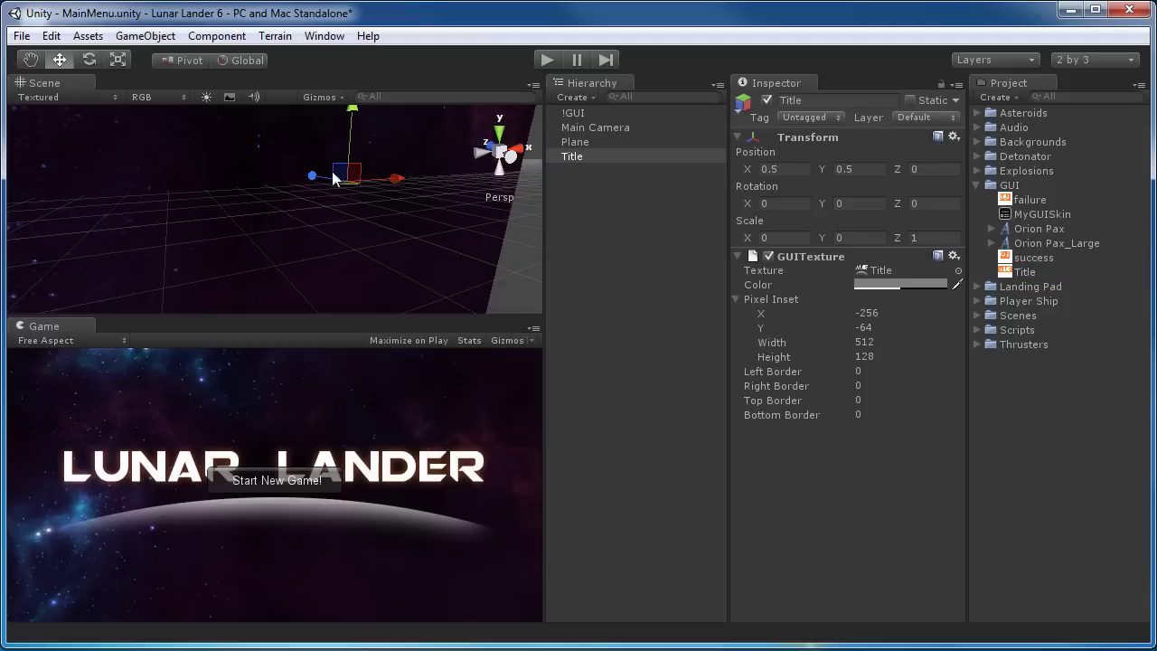
alt+drag(282, 196, 352, 231)
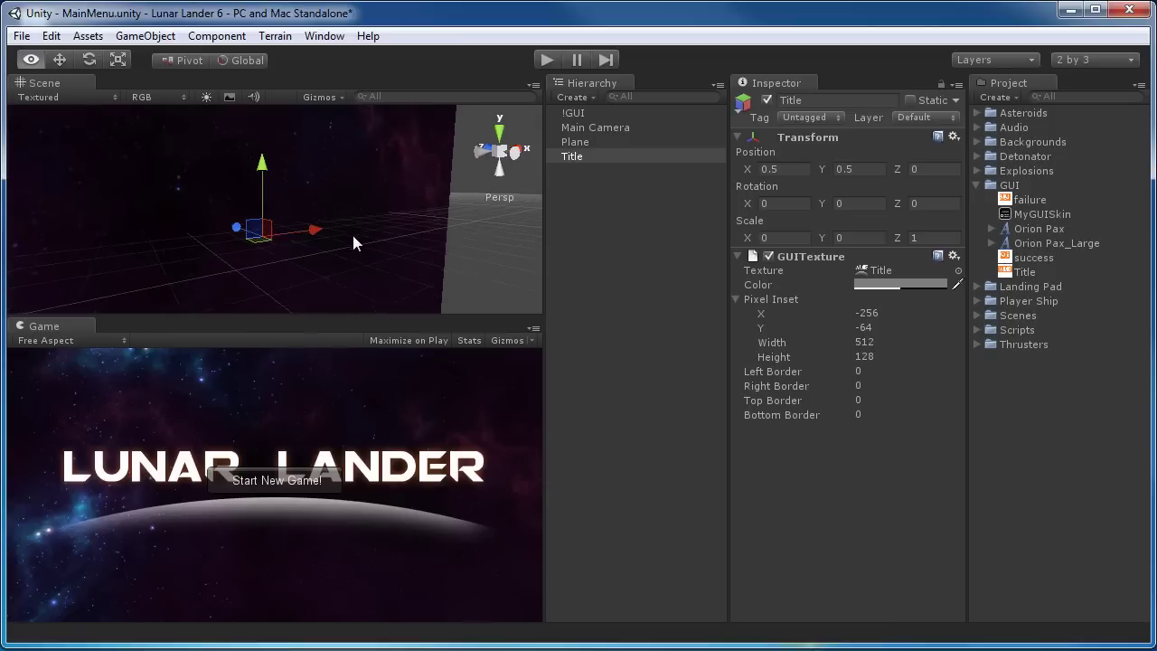
drag(263, 172, 246, 101)
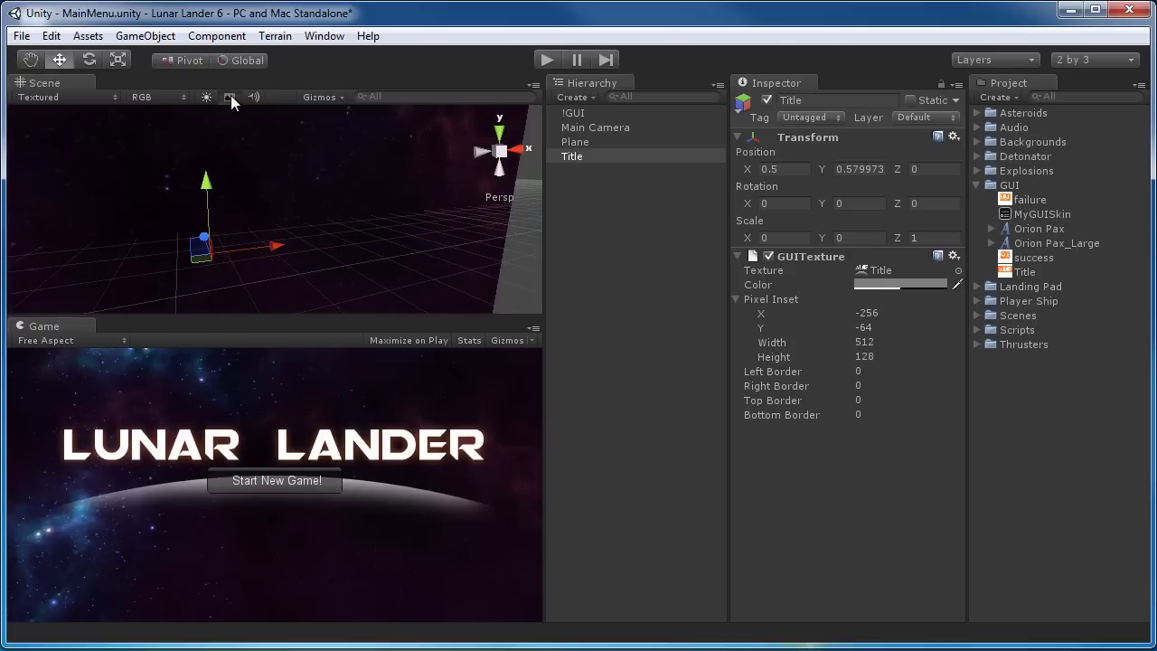
- Show the skybox and GUI in the Scene view and raise the title to Y 0.640674
click(229, 97)
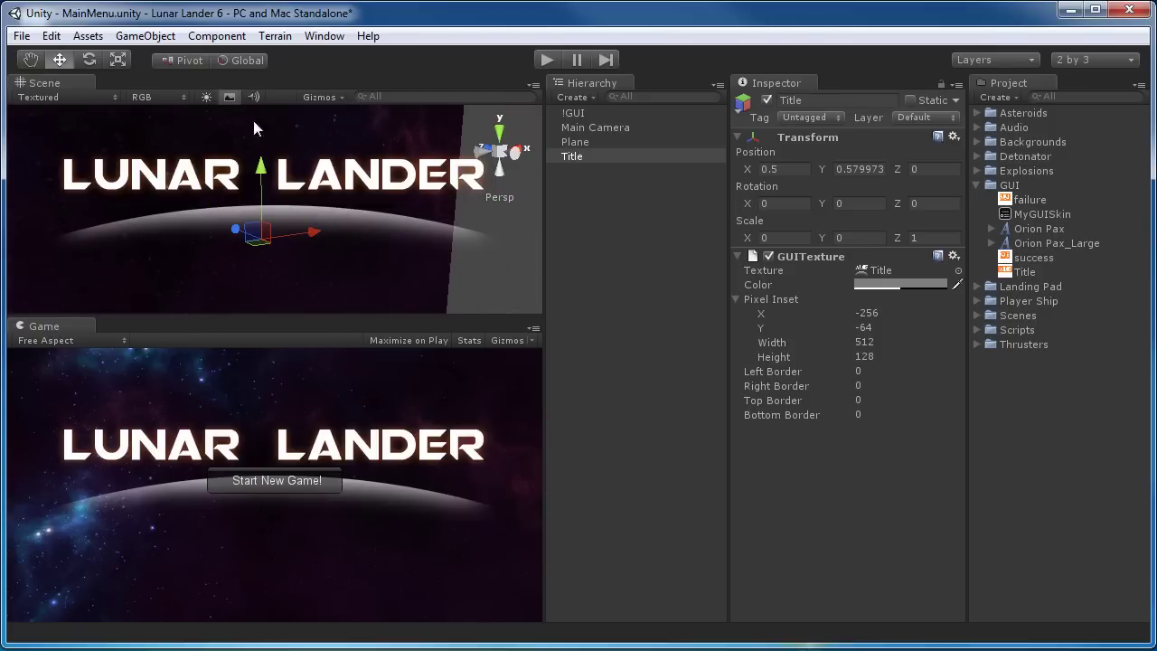
alt+drag(257, 185, 398, 232)
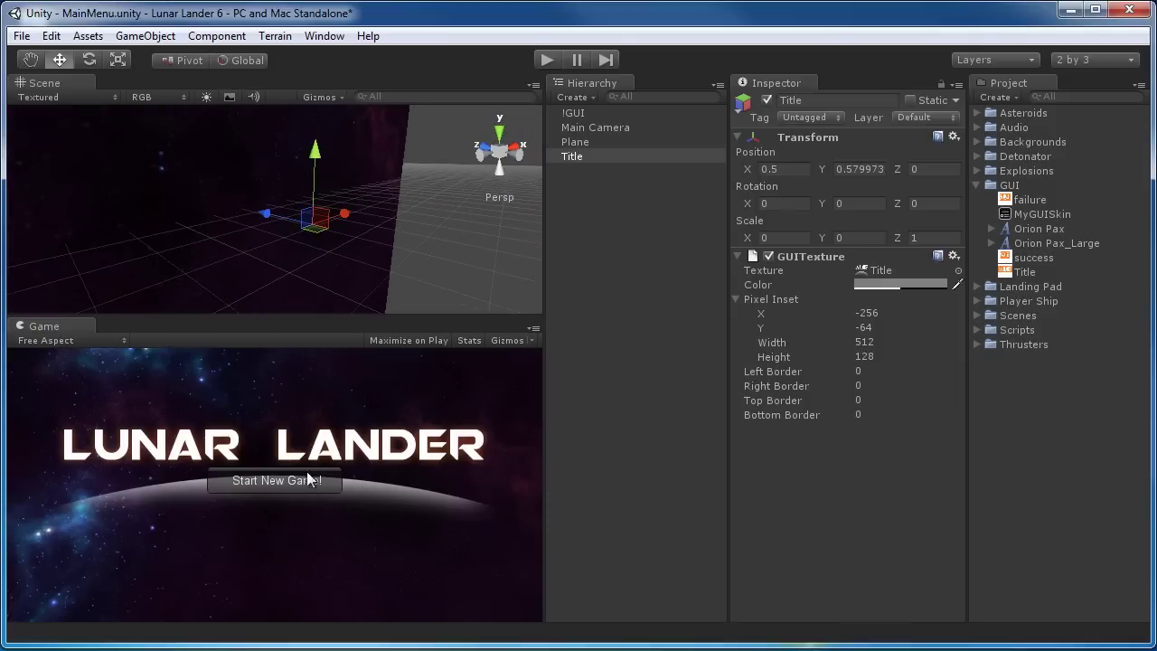
drag(317, 161, 354, 255)
- Tint the LUNAR LANDER title orange (R 232, G 91, B 38, A 128) in the Color picker
click(893, 285)
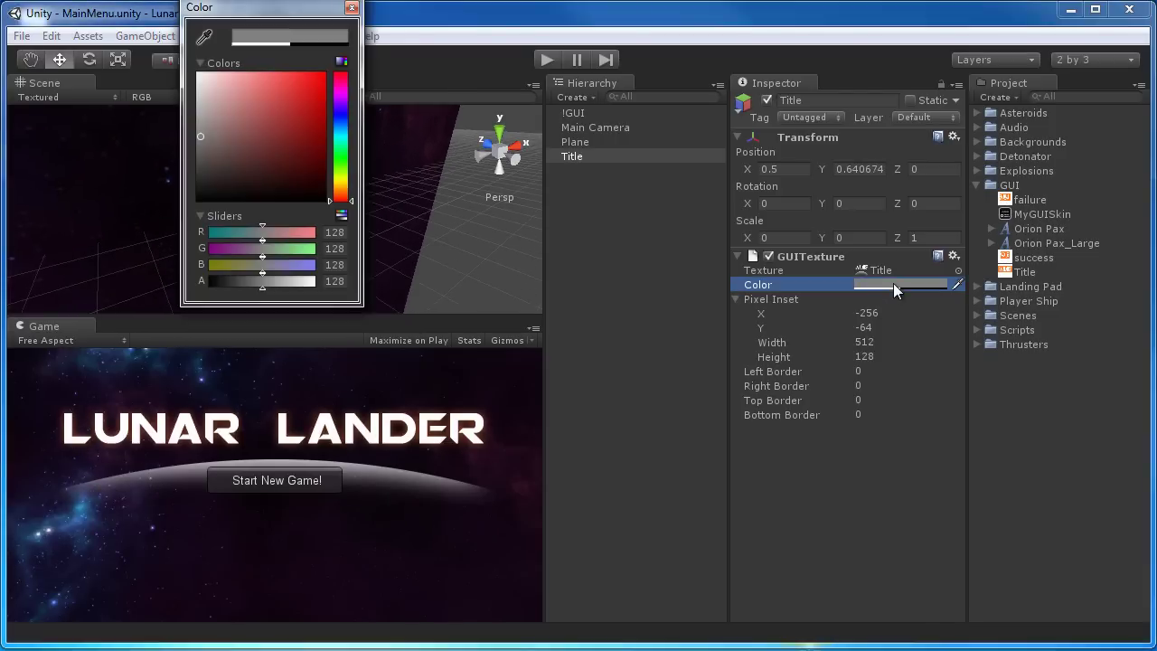
click(352, 7)
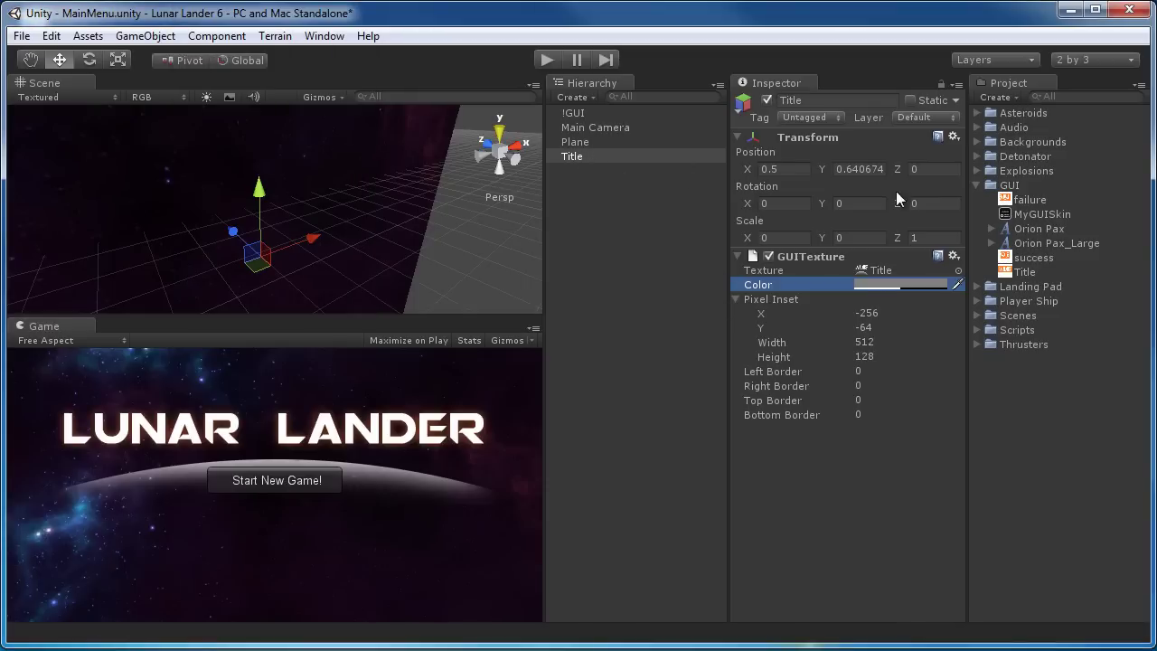
click(883, 285)
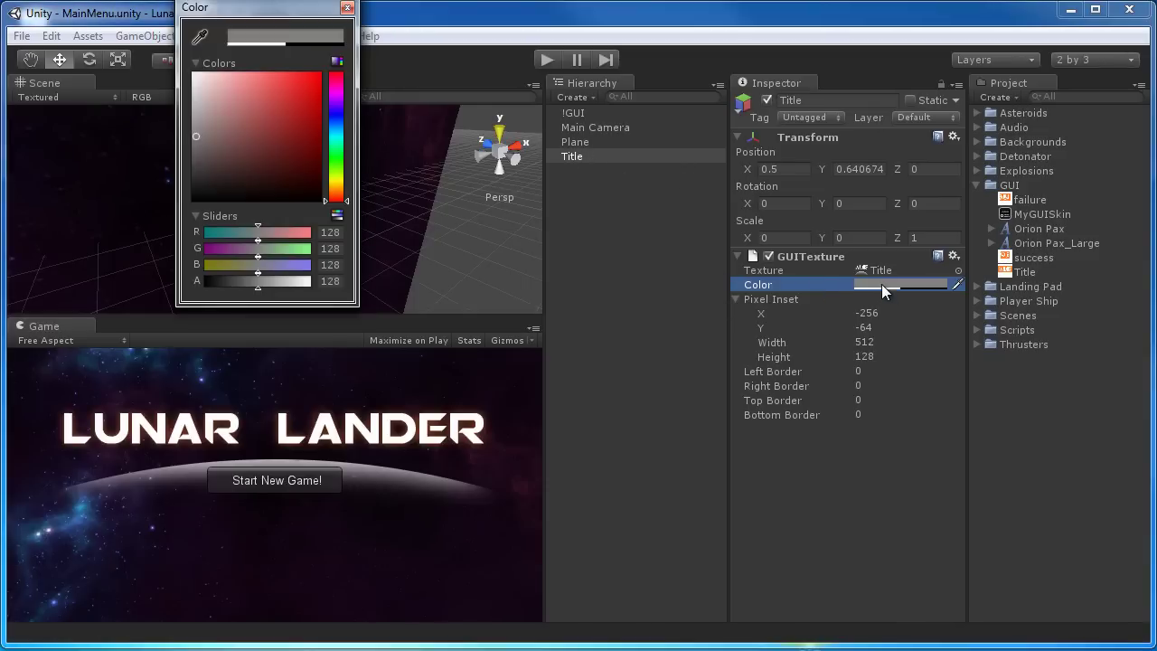
mouse_move(335, 192)
mouse_down()
mouse_move(335, 160)
mouse_move(337, 200)
mouse_up()
click(290, 99)
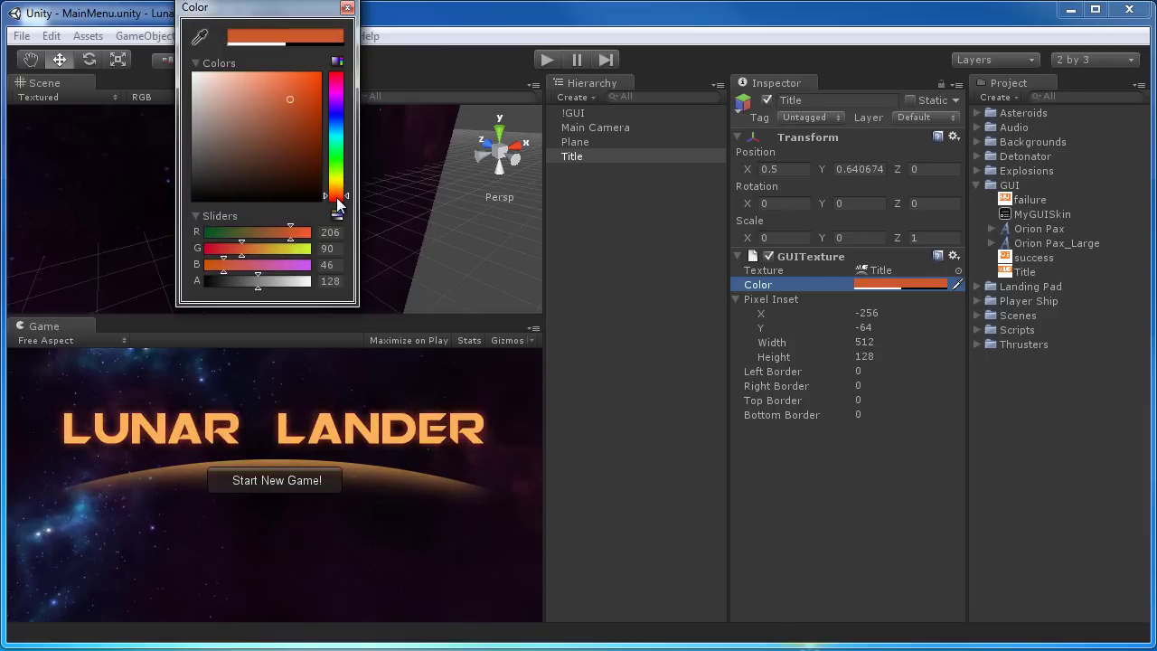
drag(291, 98, 297, 87)
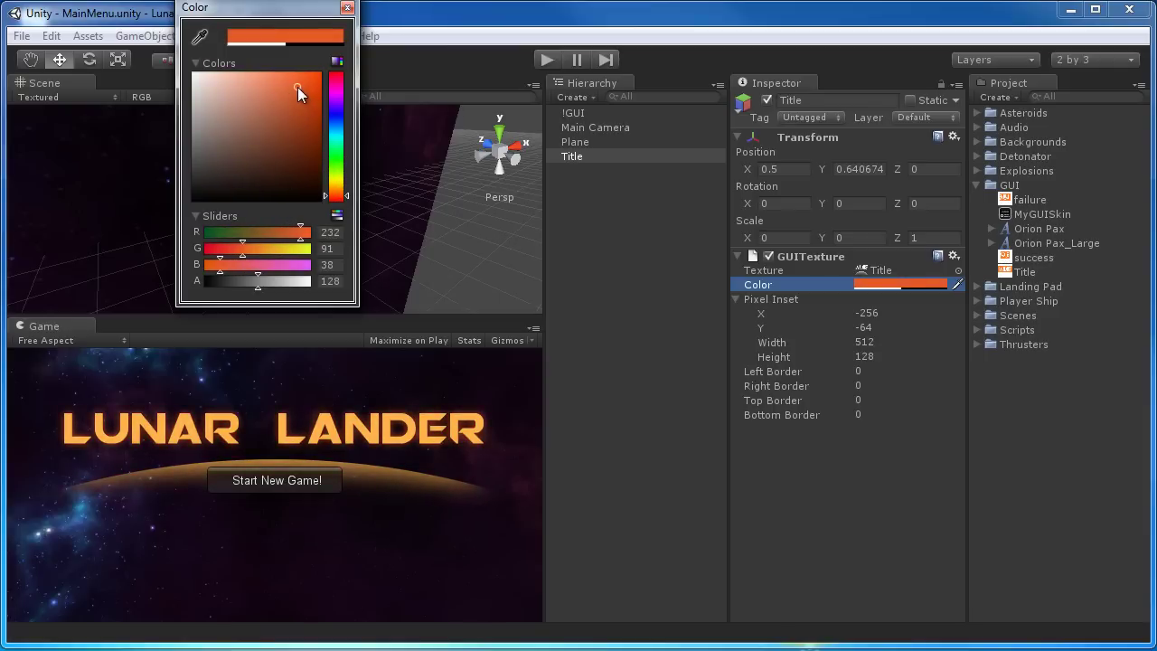
click(348, 8)
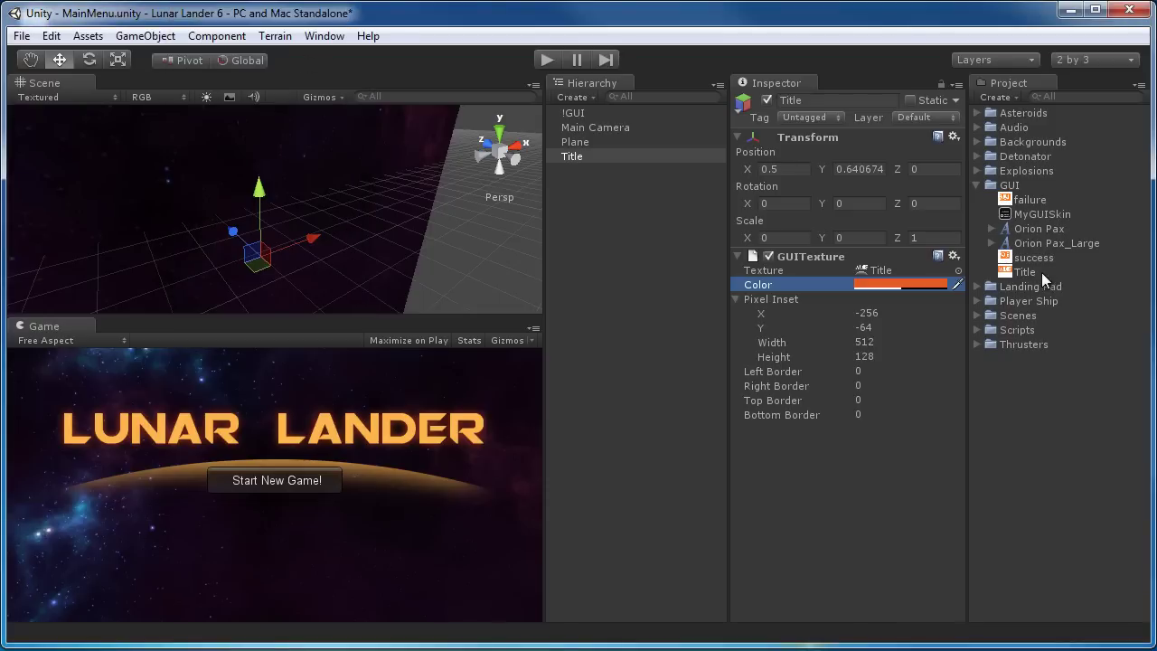
click(918, 283)
mouse_move(250, 287)
mouse_down()
mouse_move(194, 290)
mouse_move(323, 302)
mouse_move(250, 302)
mouse_move(260, 287)
mouse_up()
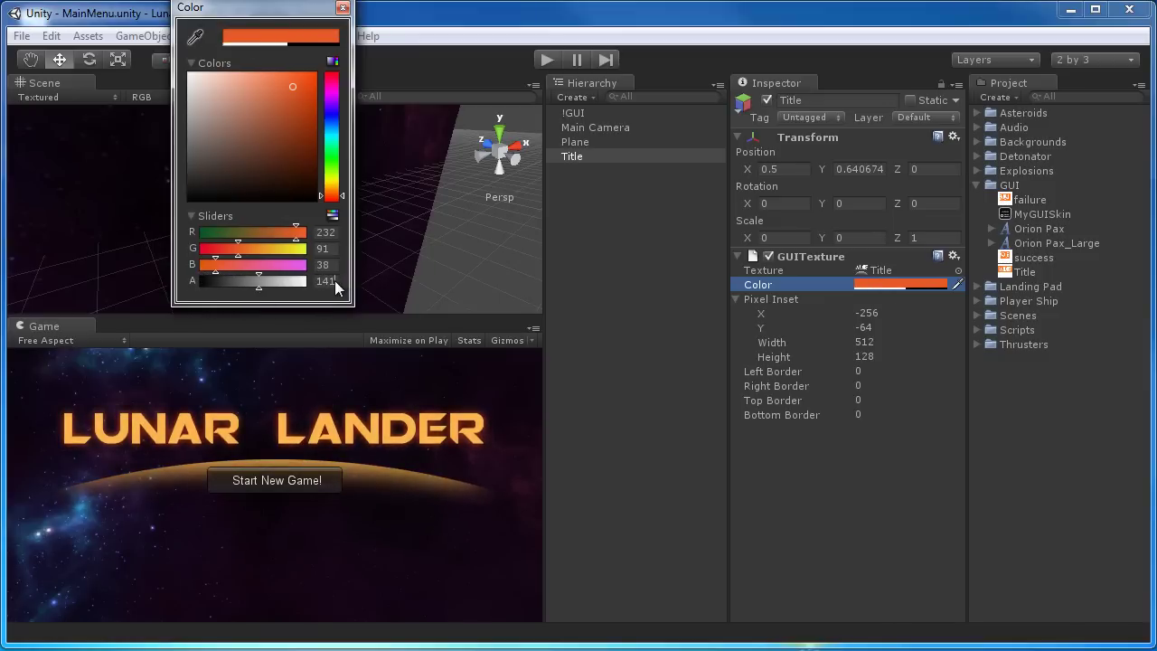
text(128)
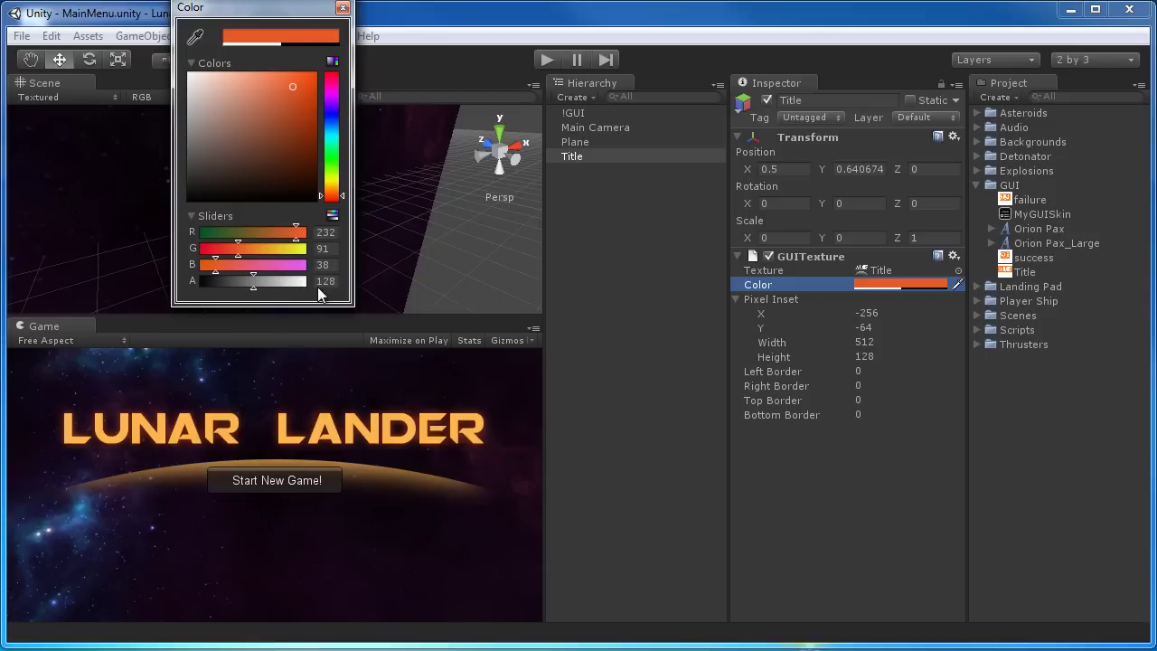
click(328, 281)
- Close the Color picker, reselect Title and nudge it up to Y 0.684543
click(342, 7)
alt+drag(436, 189, 388, 186)
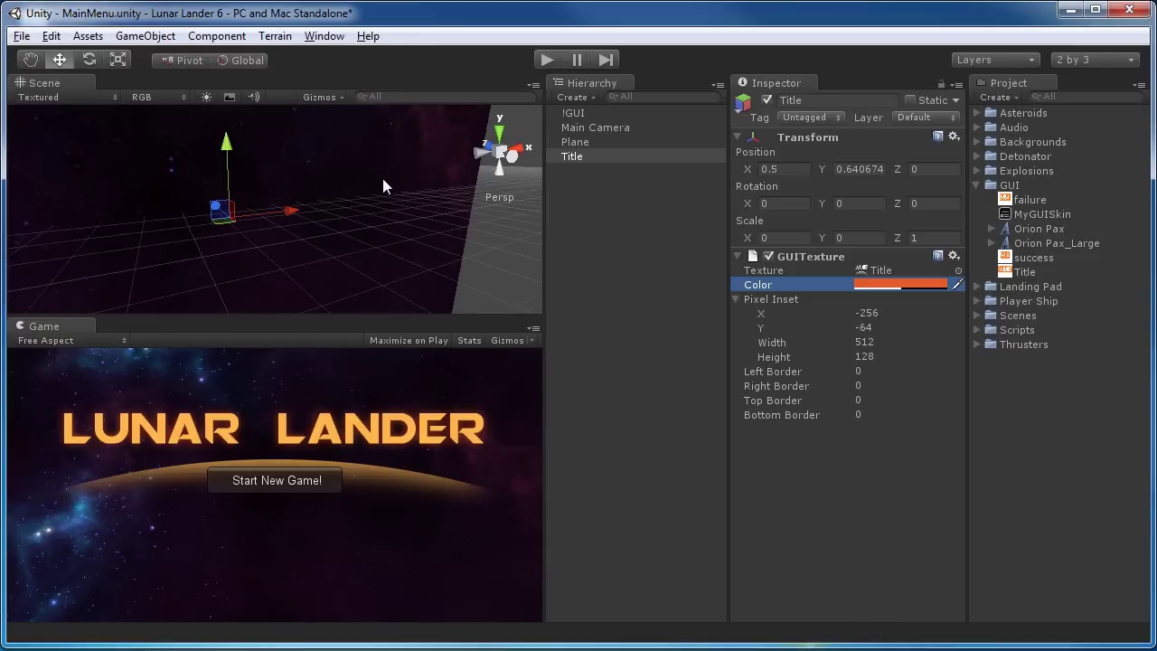
click(601, 175)
click(573, 157)
drag(218, 151, 218, 145)
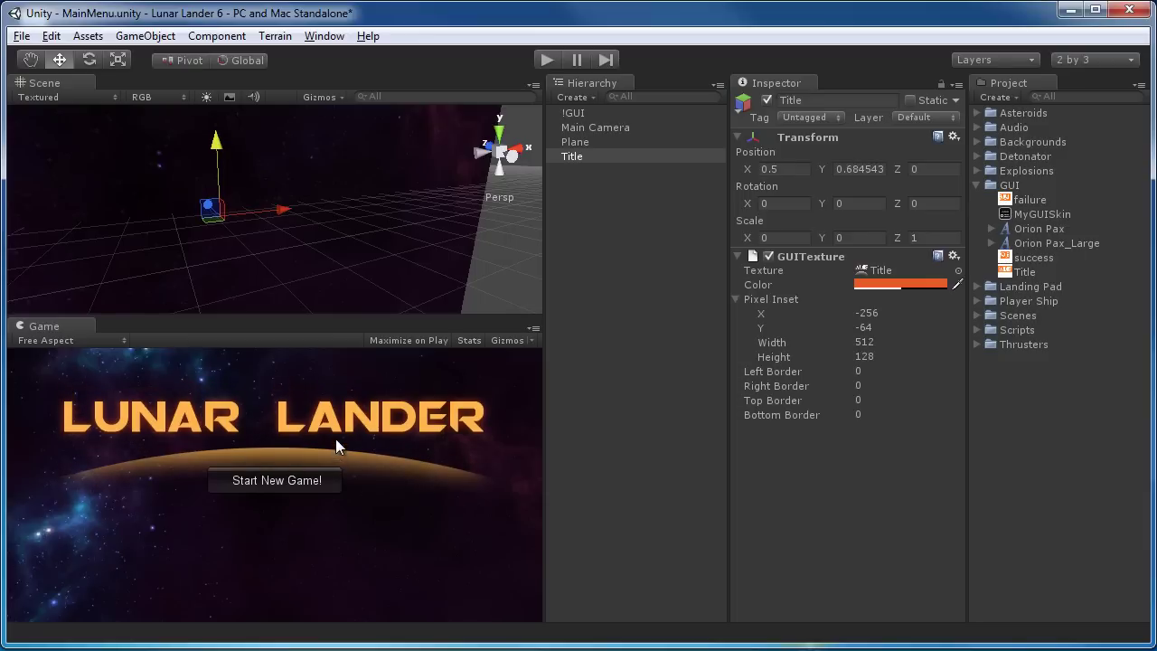